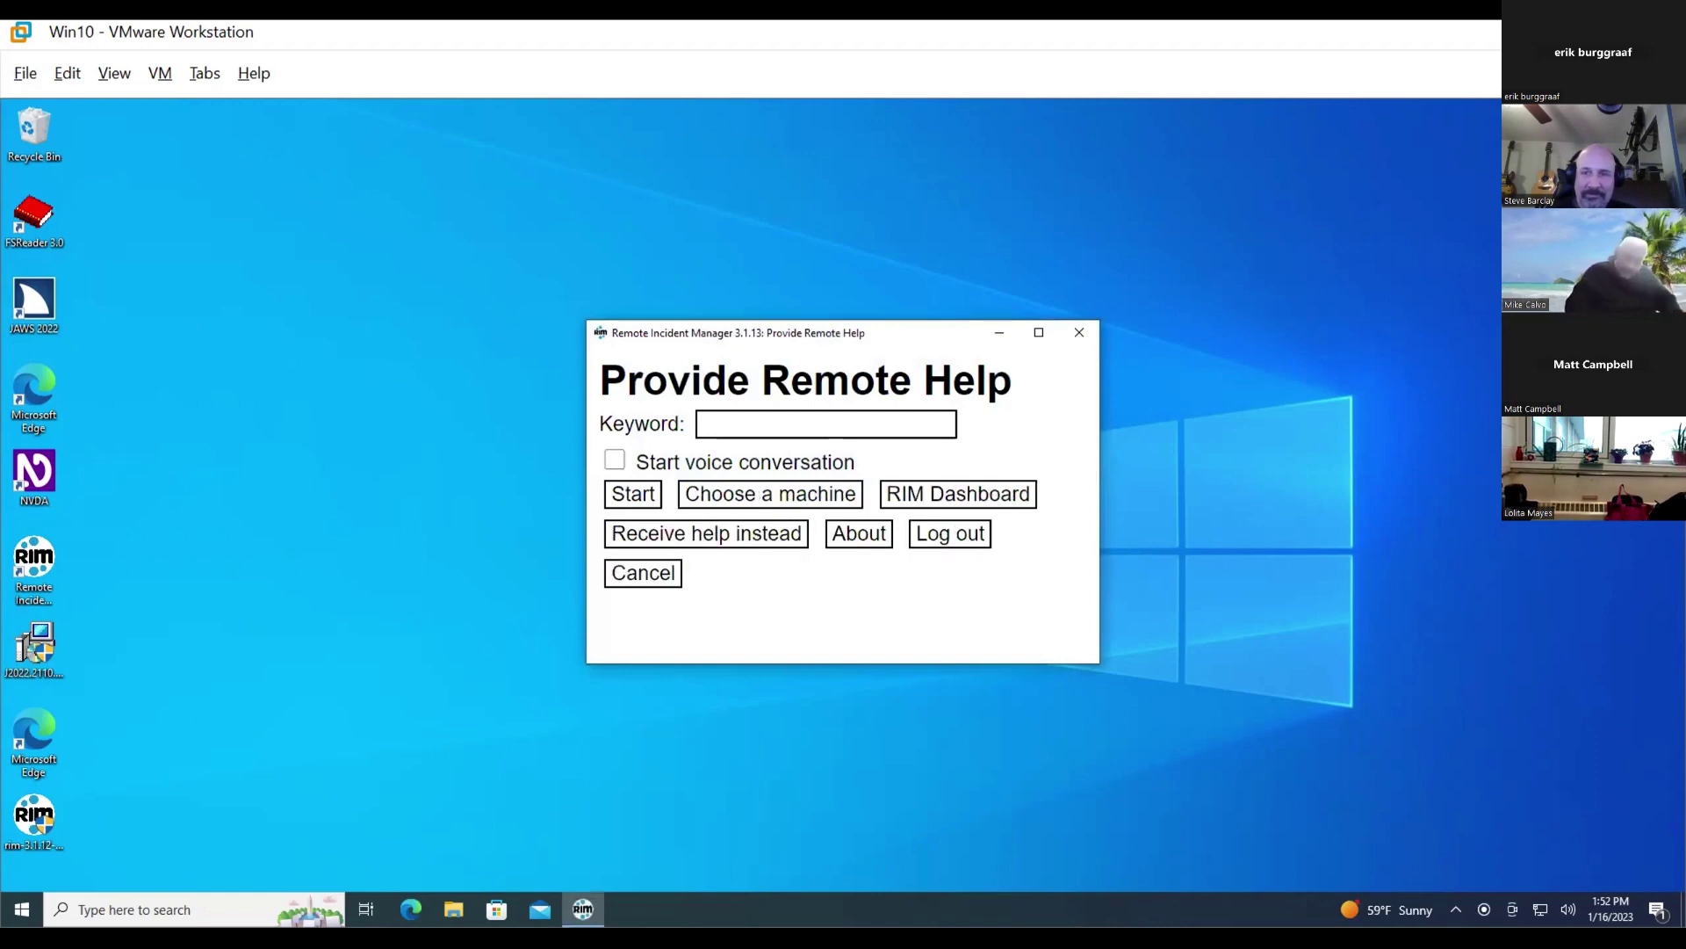
key("Tab")
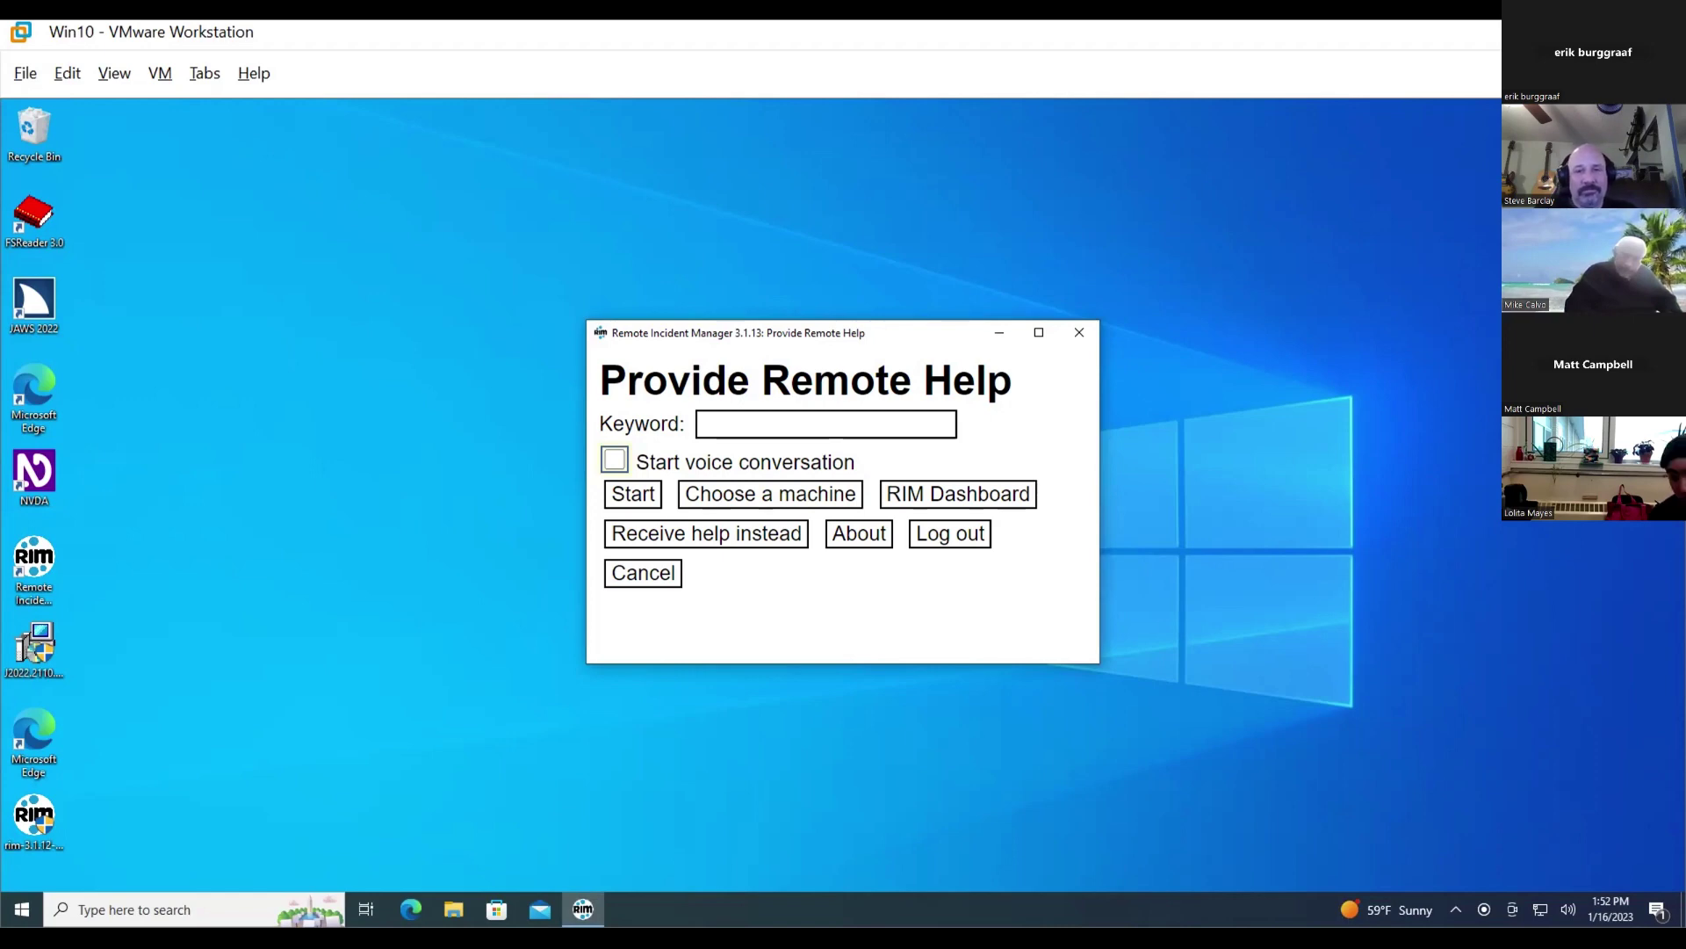
key("shift+Tab")
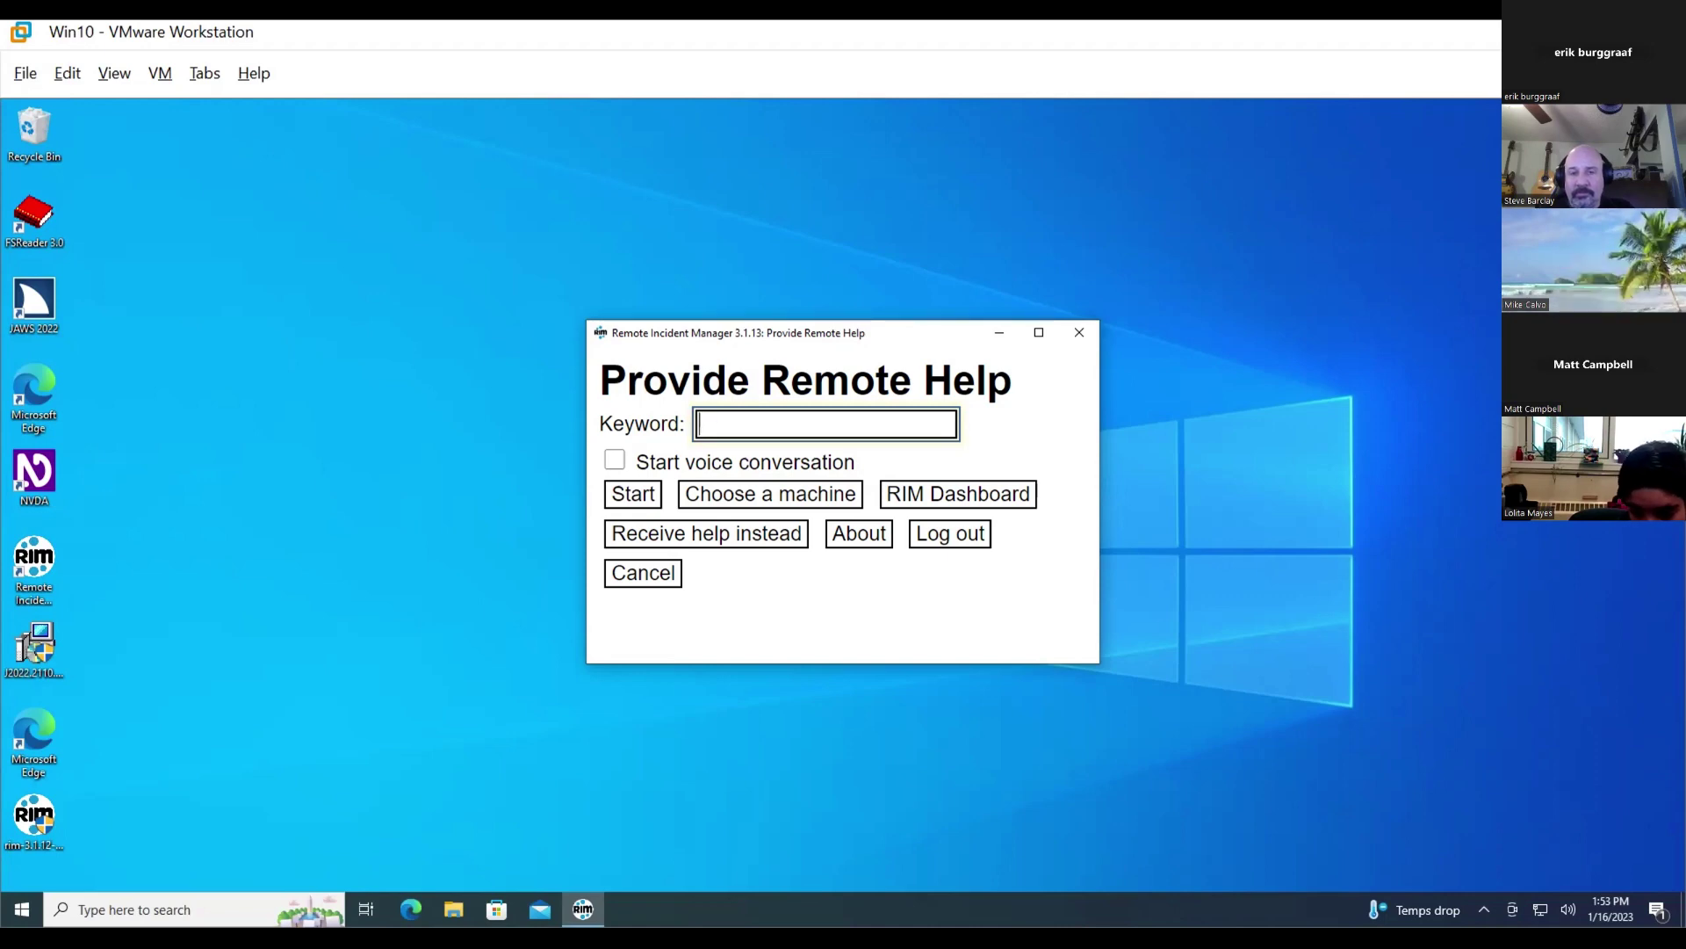
- Start a help session under the shared keyword and wait for the receiver to join
type("Matt")
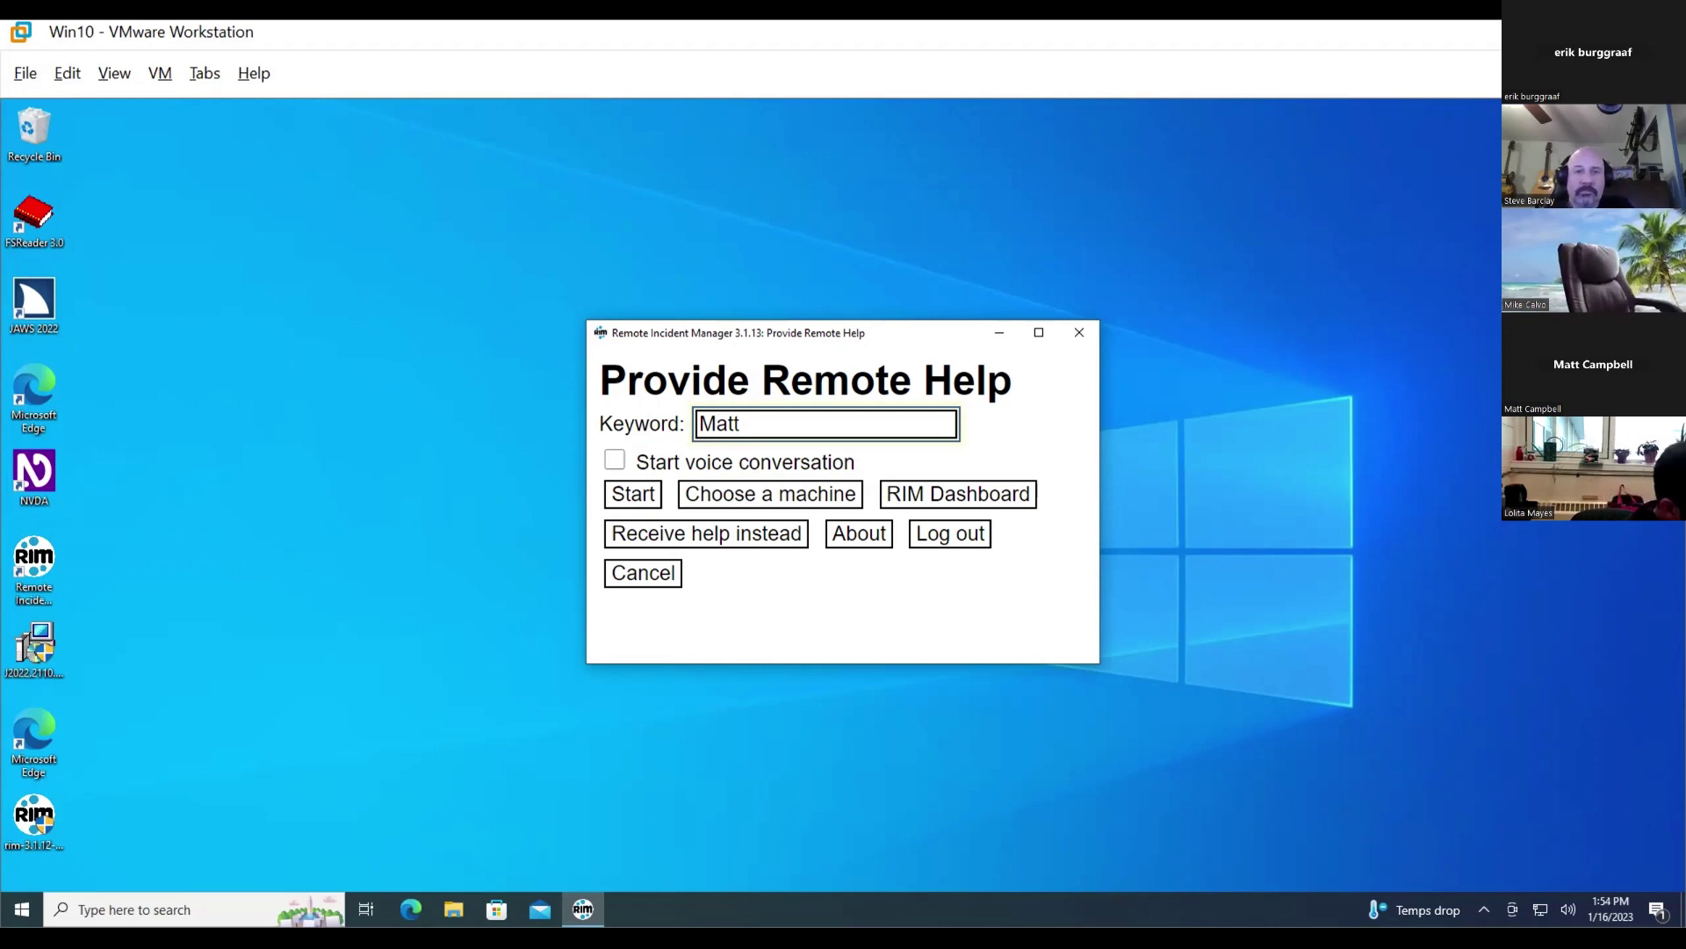
key("Return")
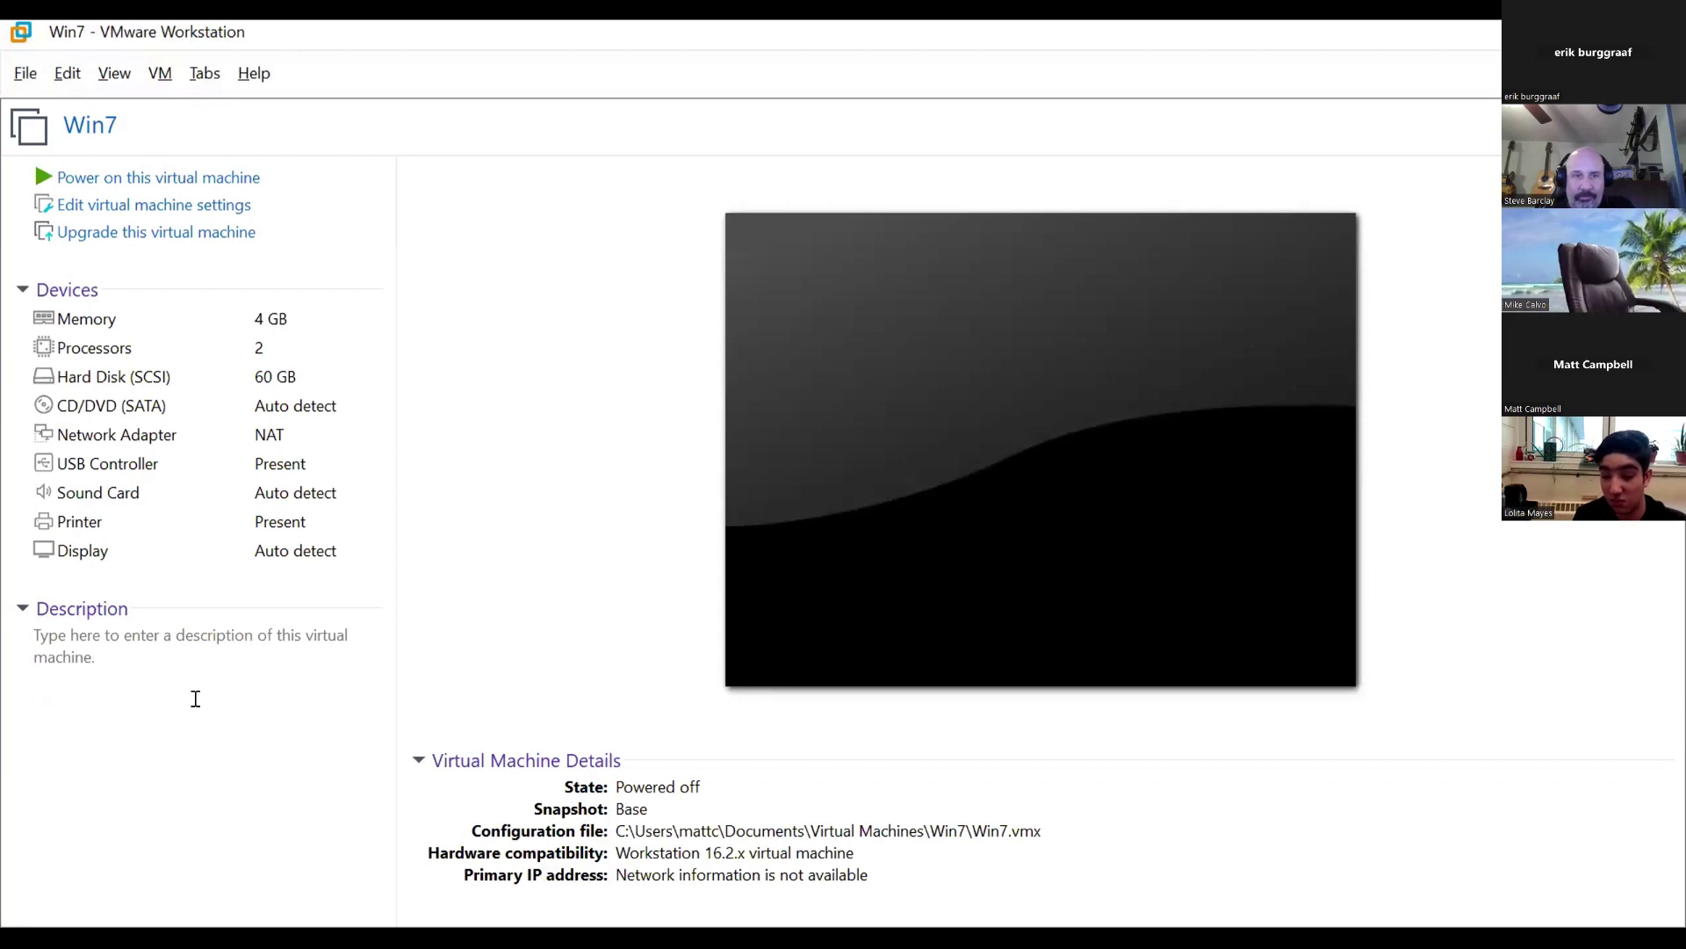
- Shut down the Win7 guest and switch to the running Win11 virtual machine
key("ctrl+b")
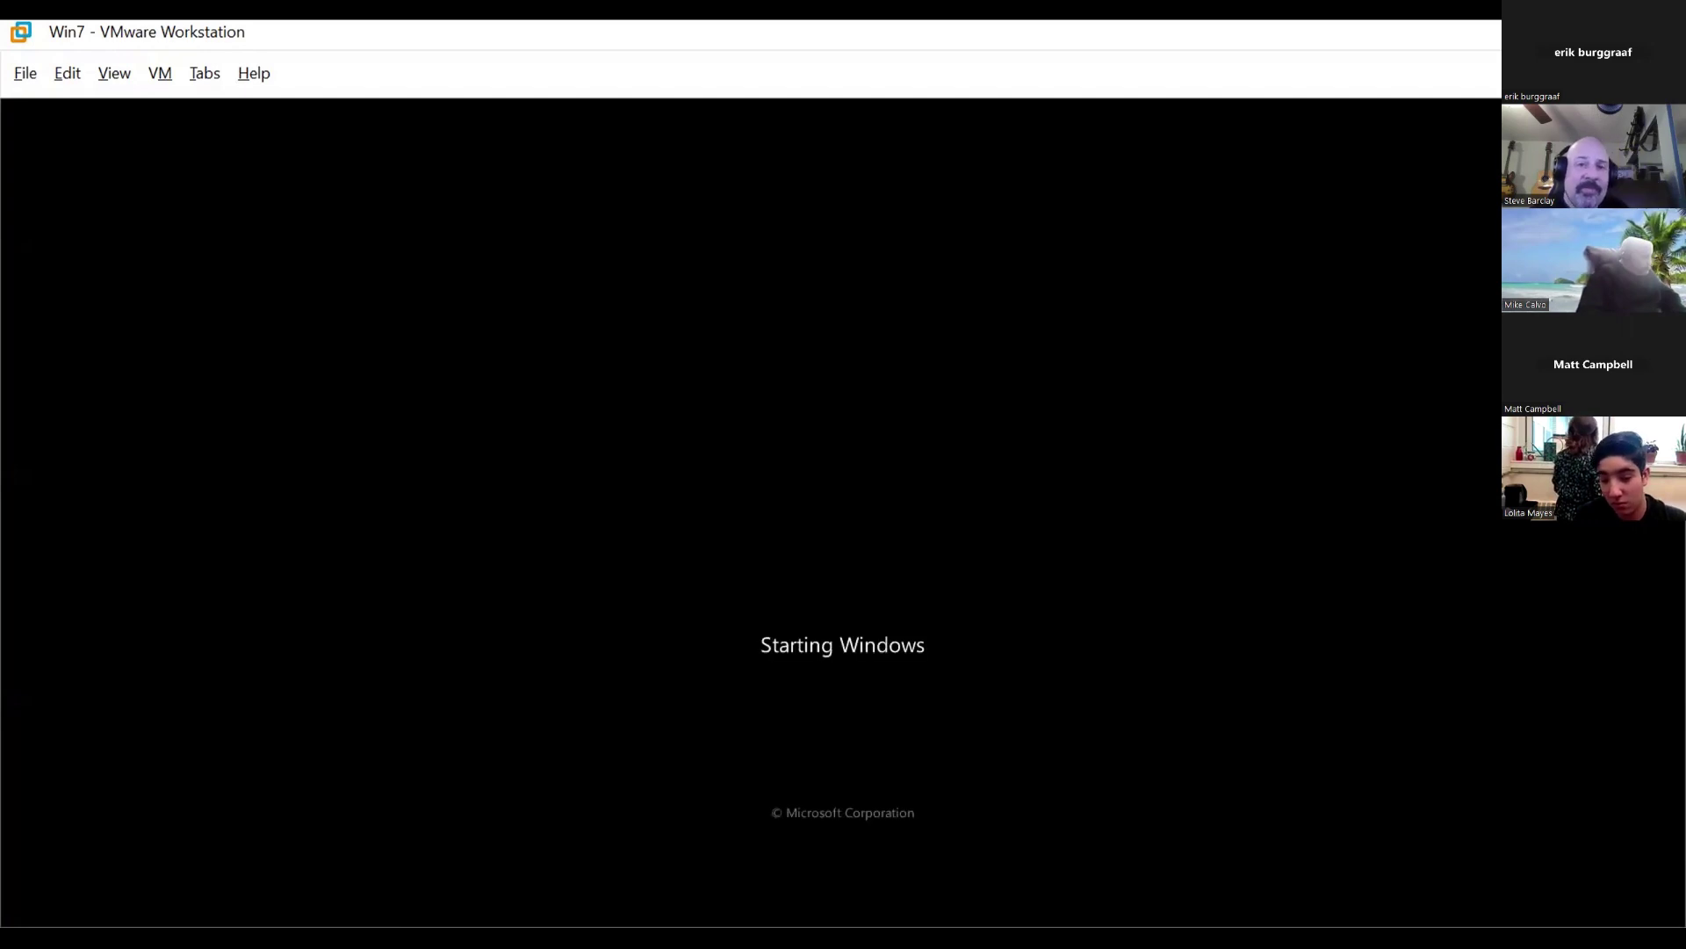
key("ctrl+e")
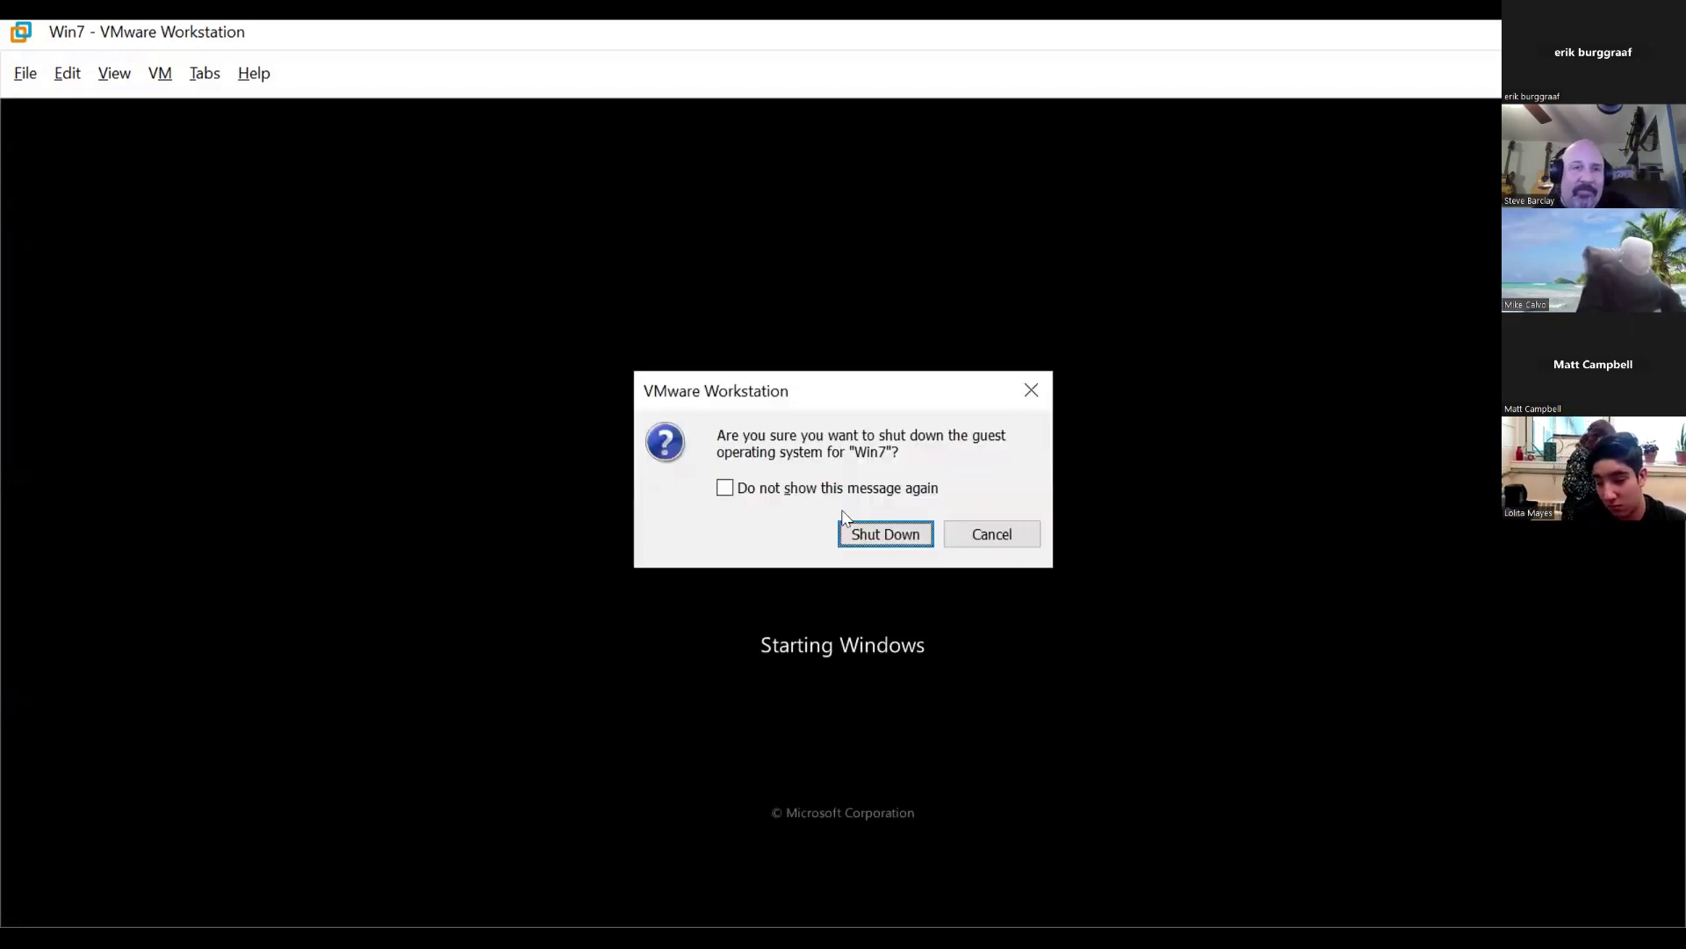
key("Return")
key("ctrl+Tab")
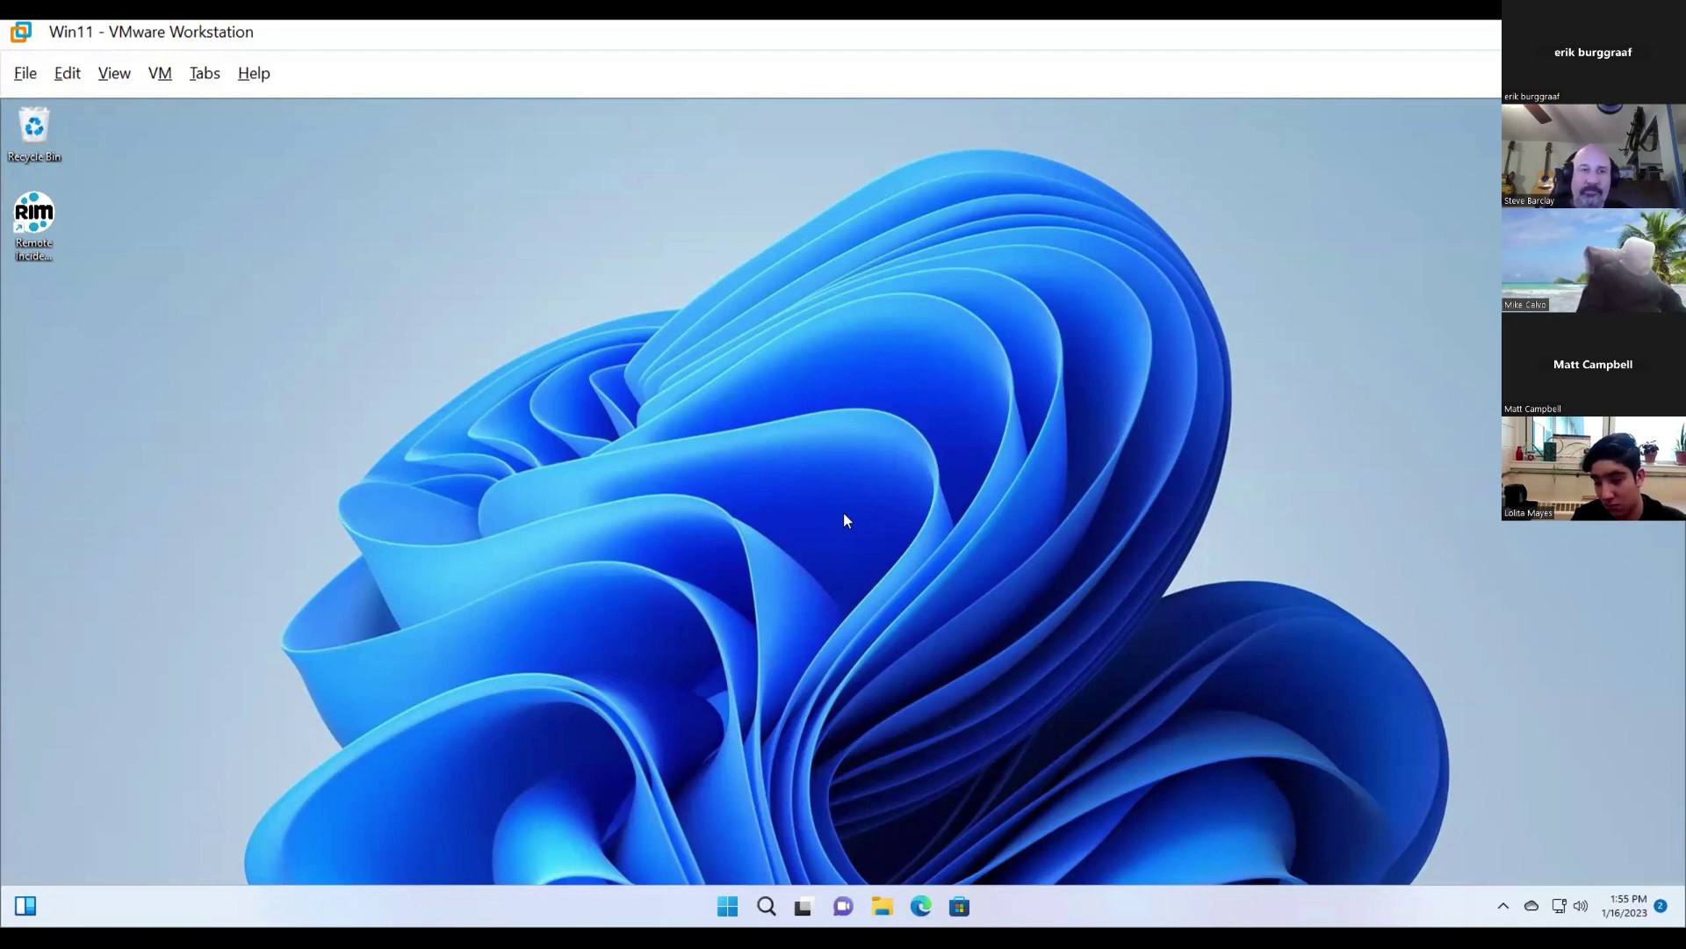
- Launch Remote Incident Manager on Win11 and connect to the helper with the shared keyword
key("Down")
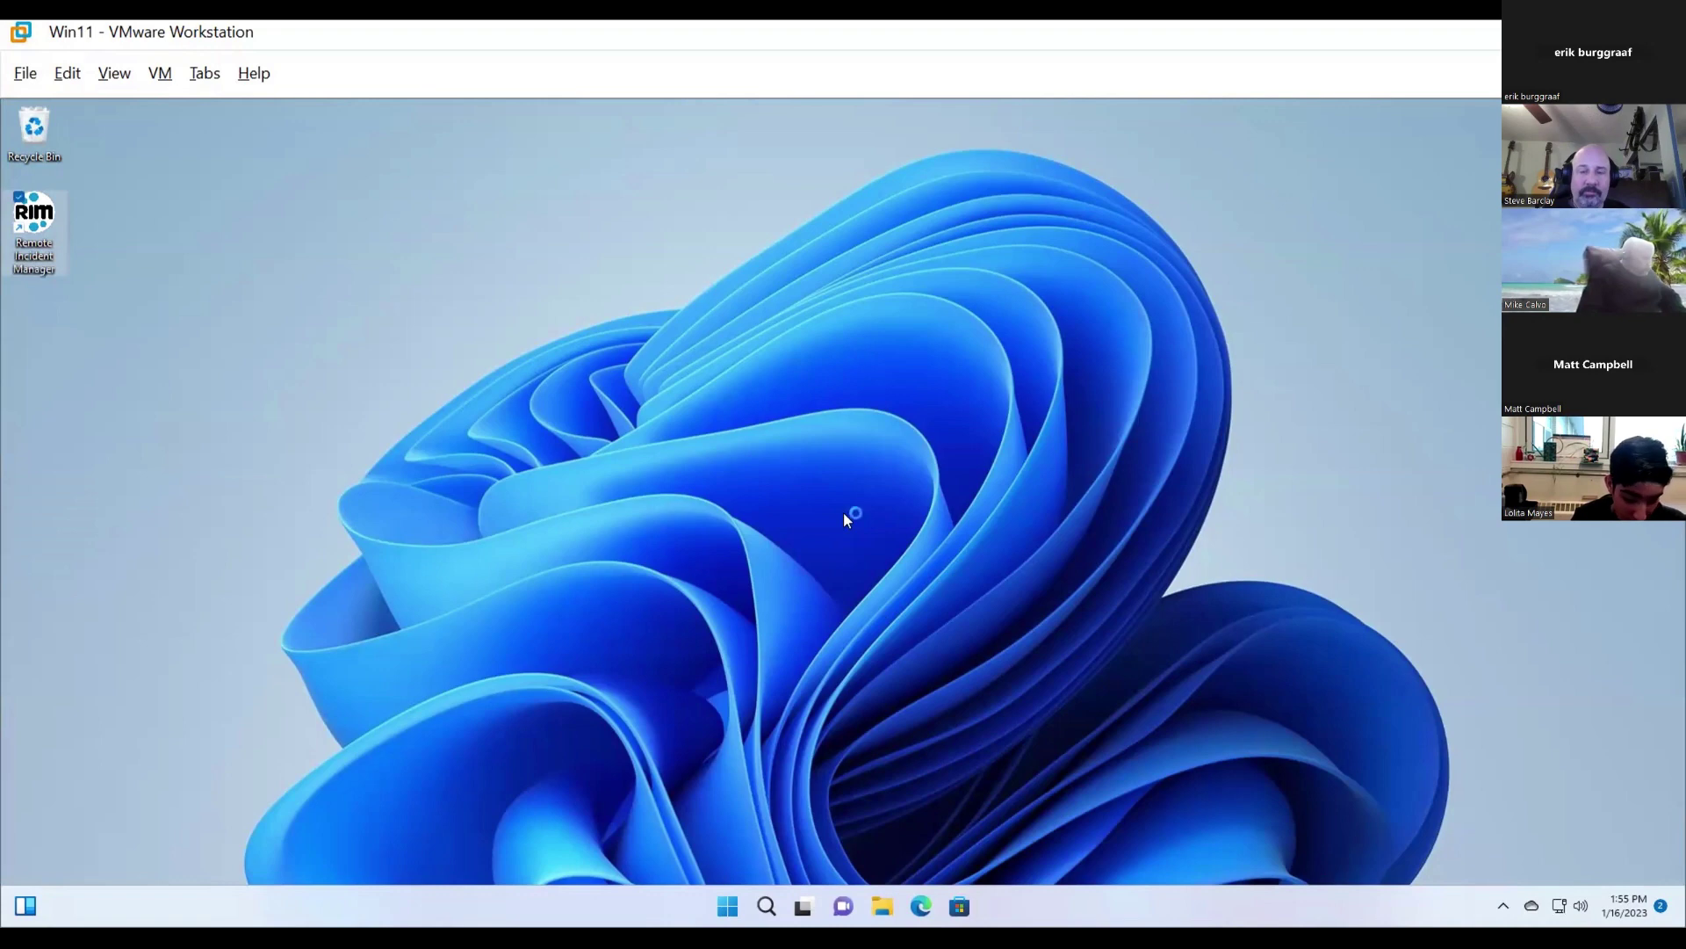
key("Return")
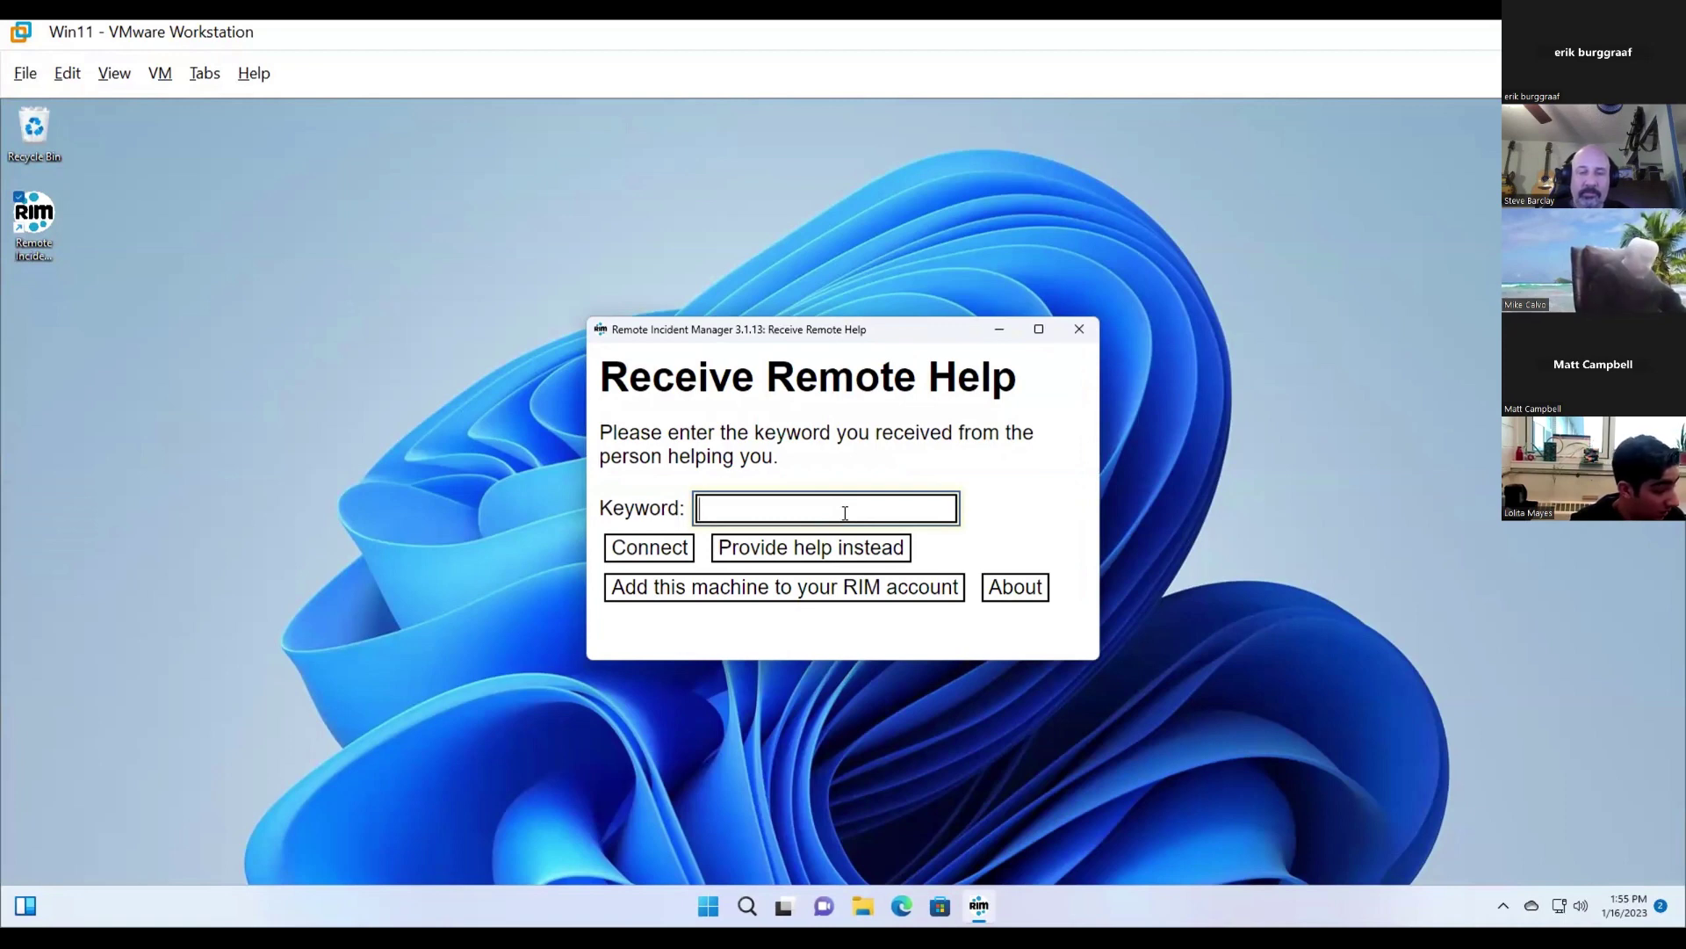
type("matt")
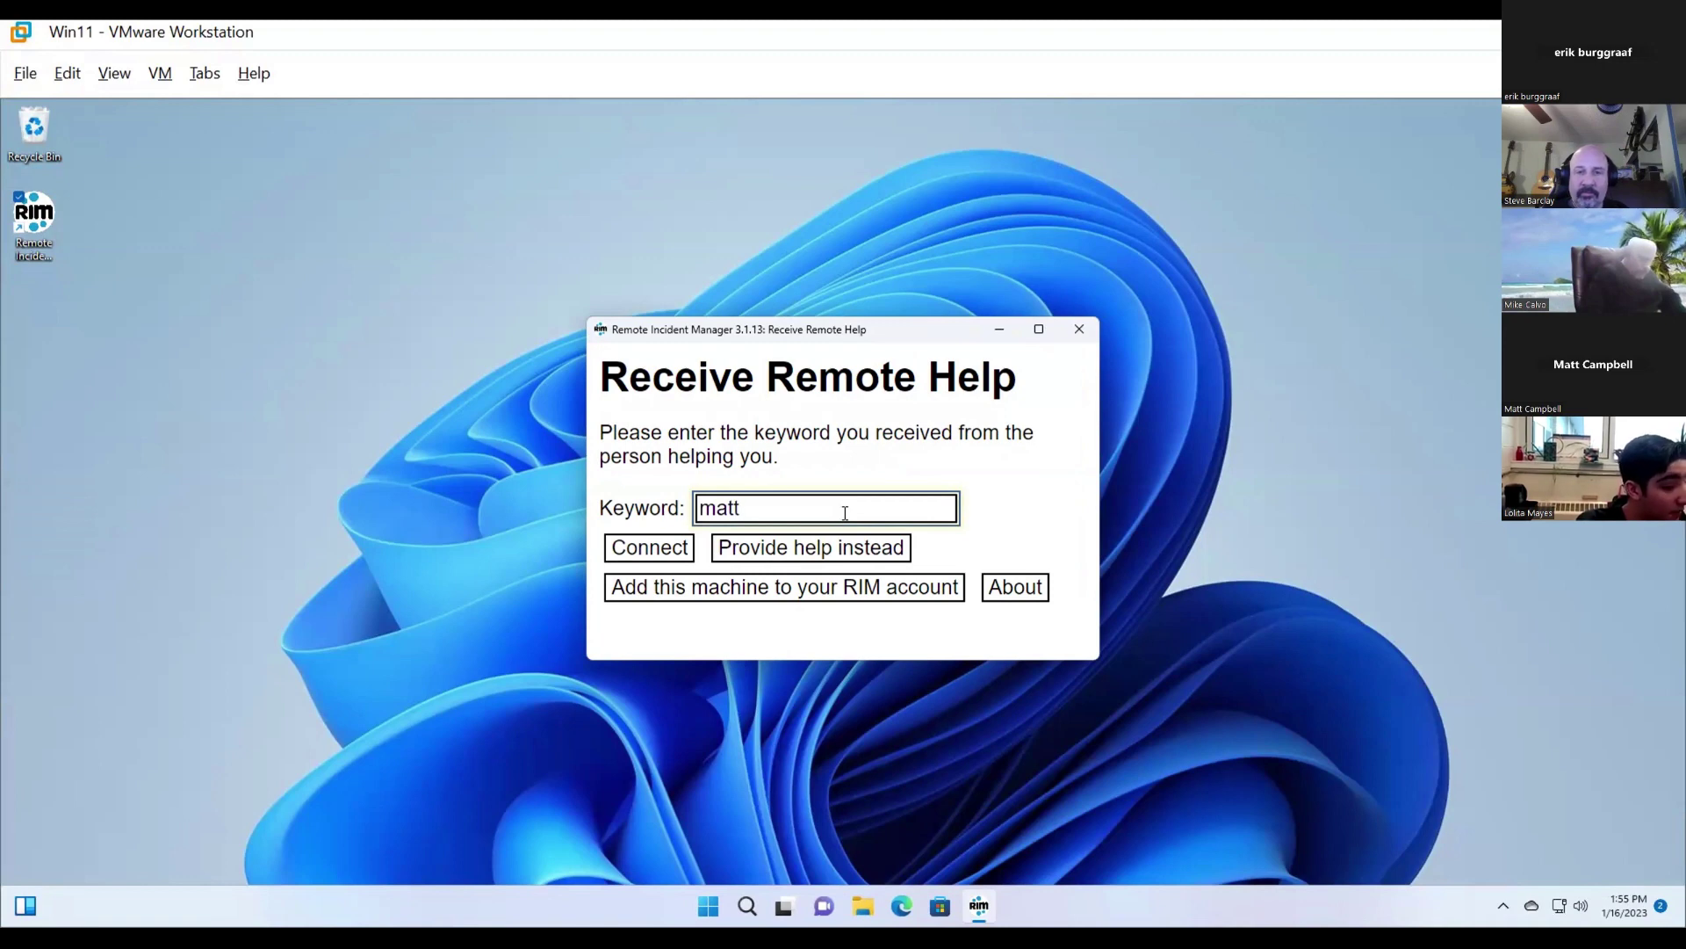
key("Return")
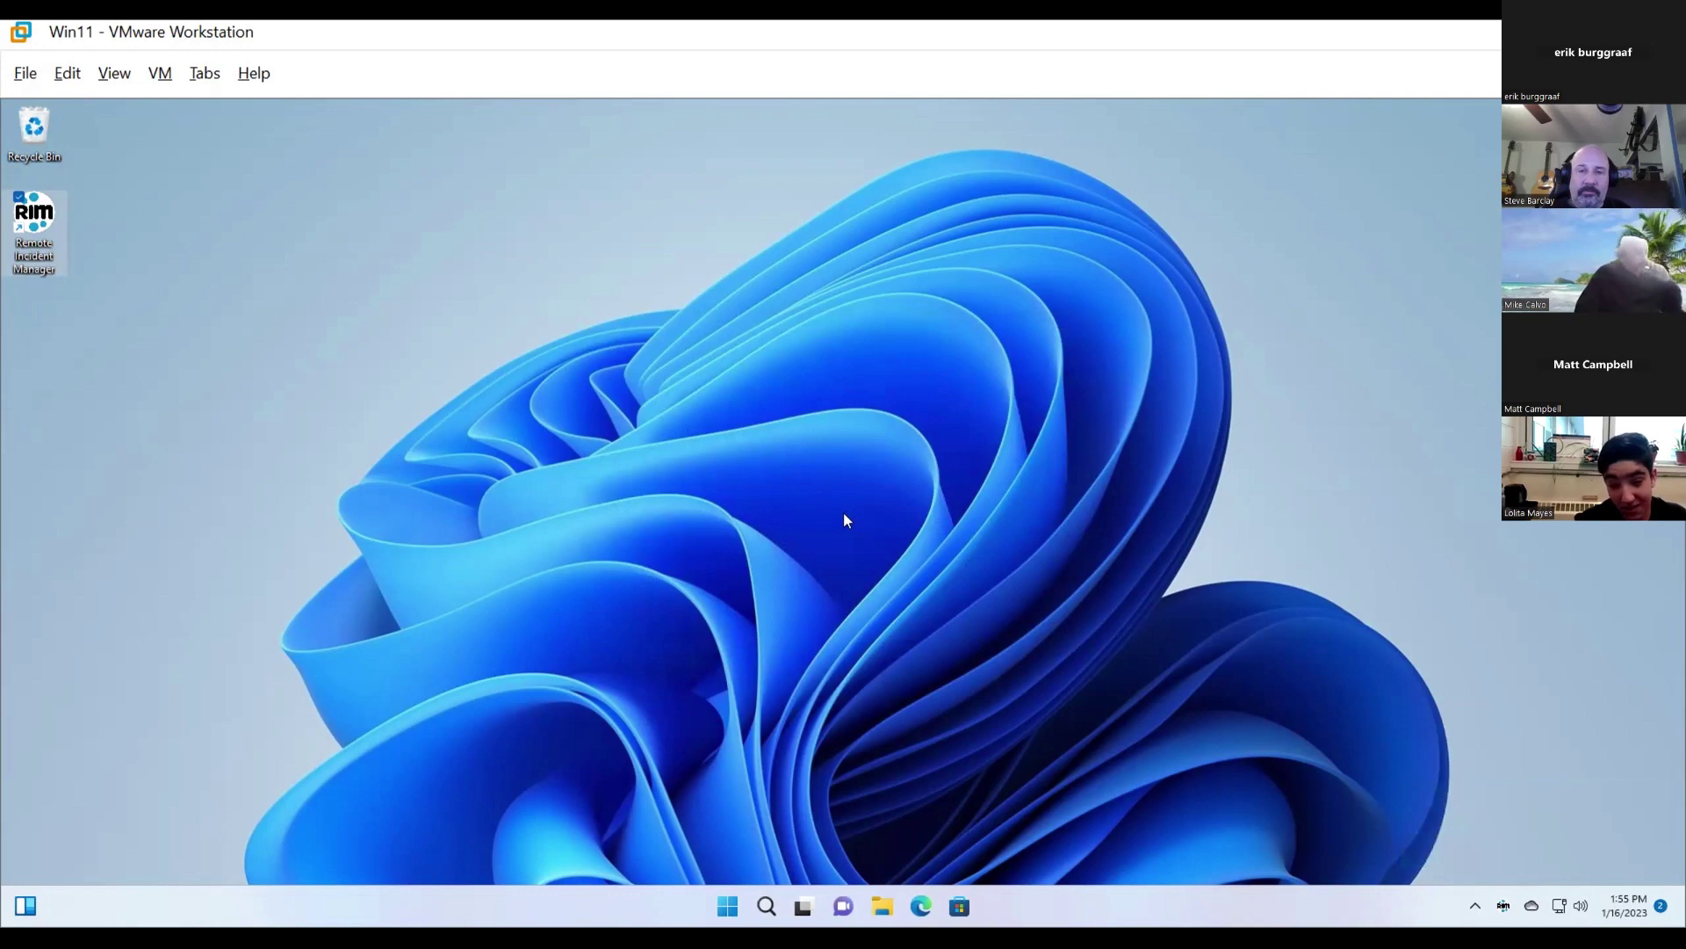
- Switch to the Win10 machine to see the Win11 desktop in the Remote Session window
key("ctrl+Tab")
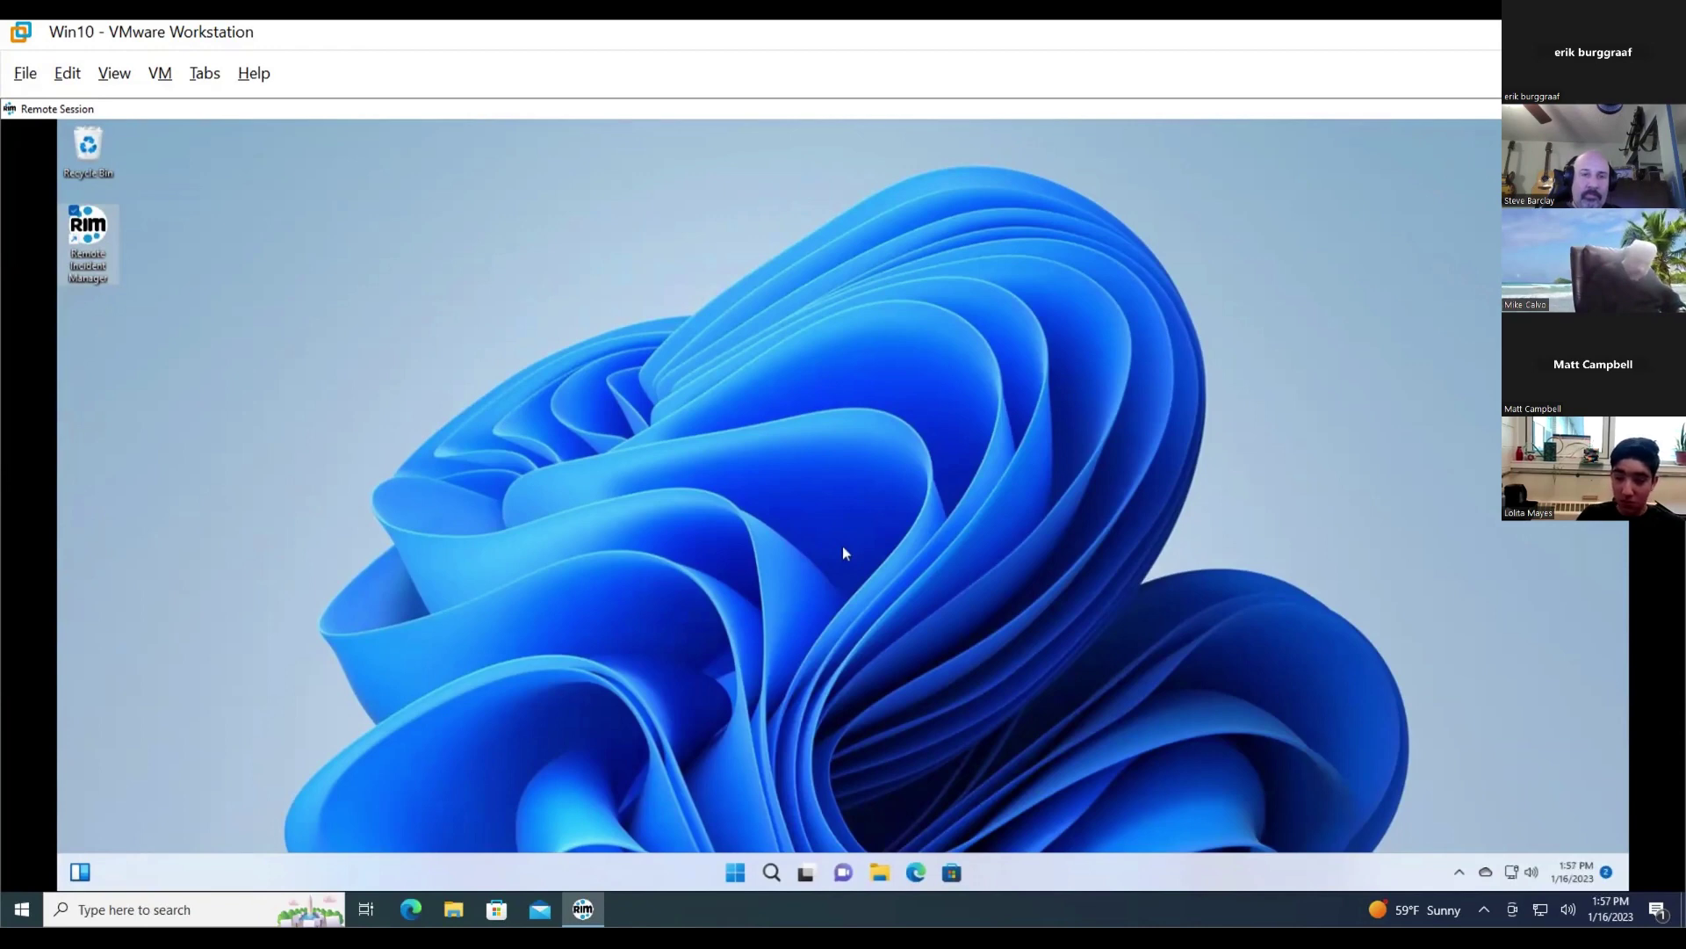
right_click(843, 549)
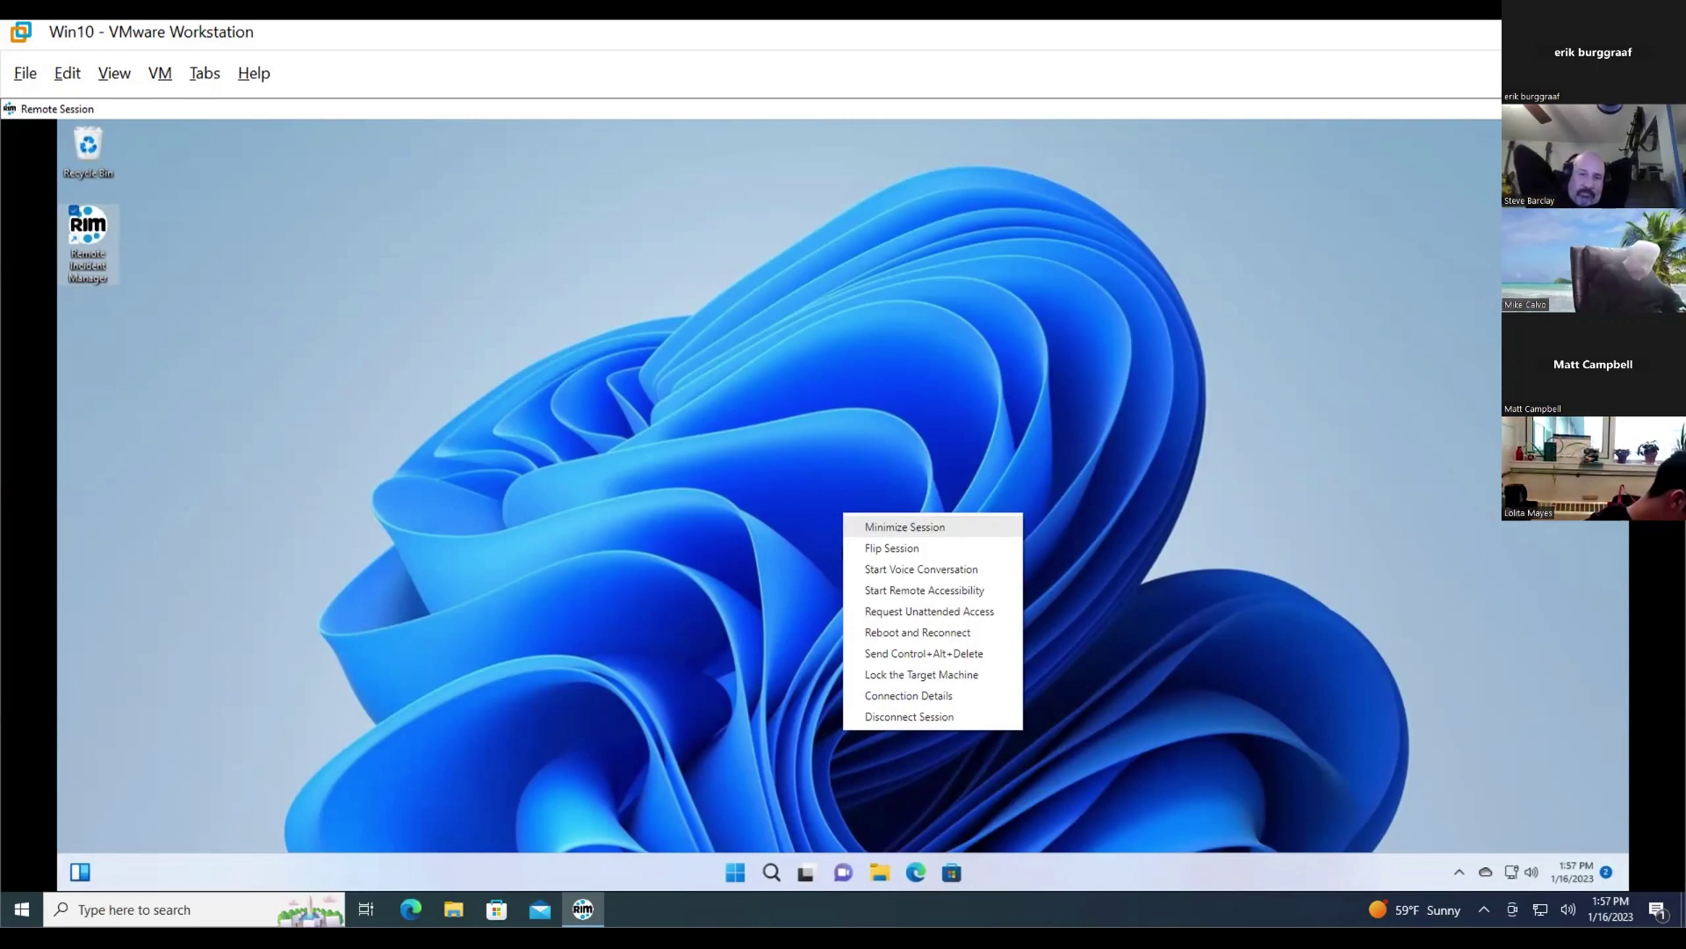
key("Down")
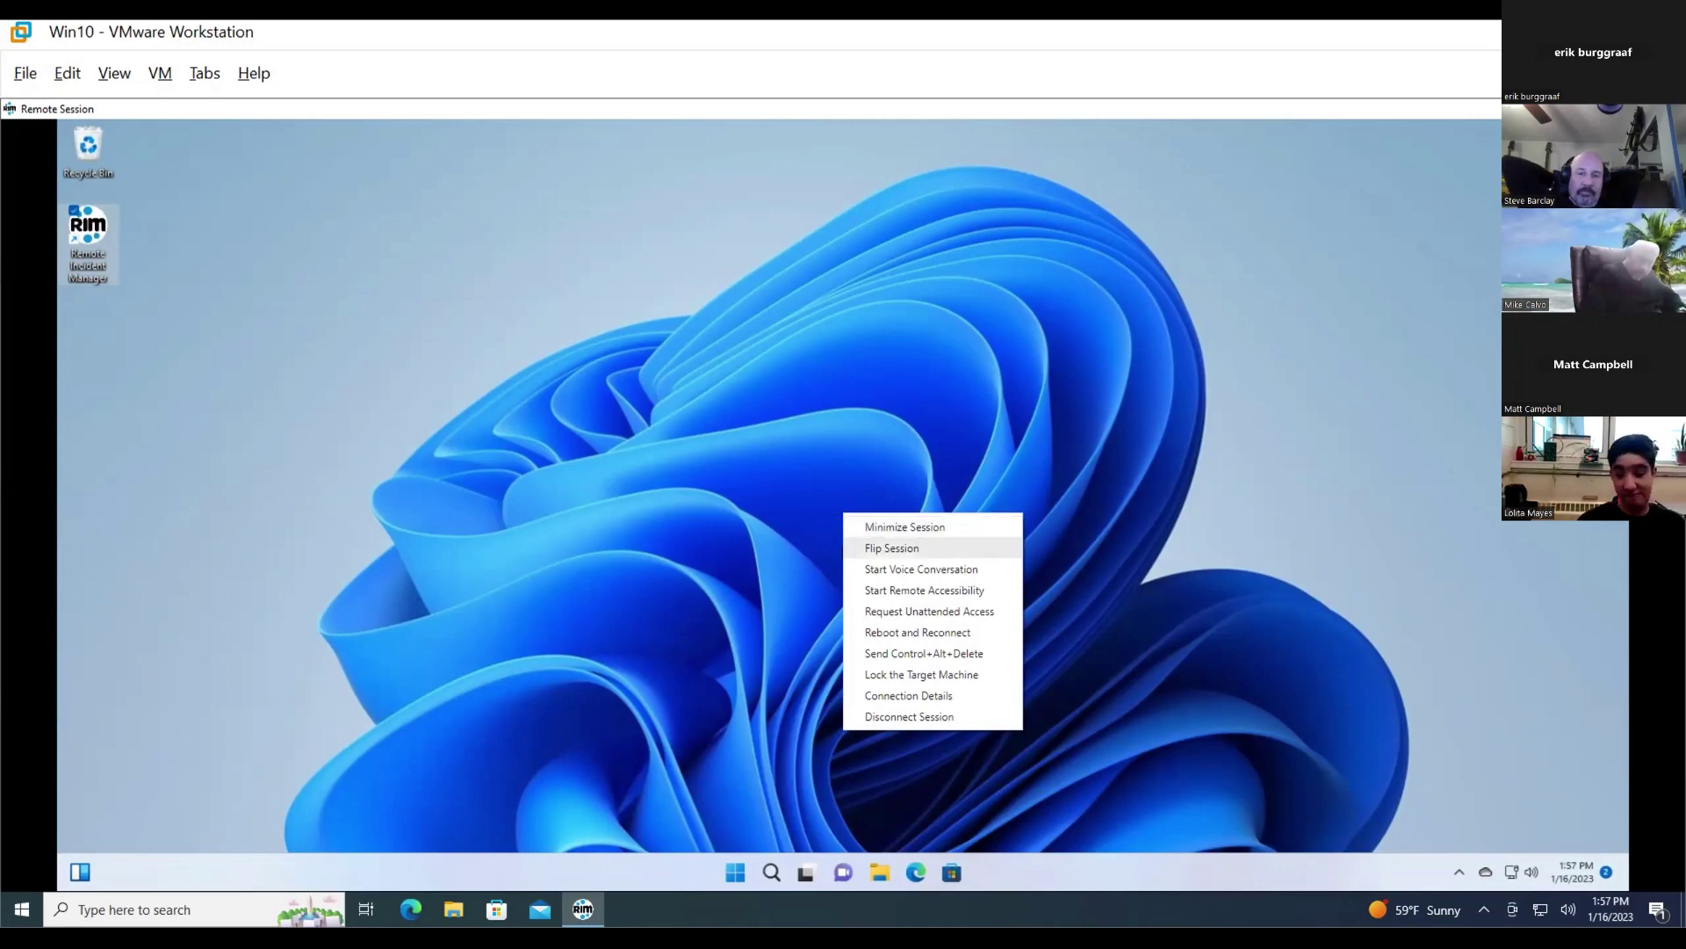
key("Down")
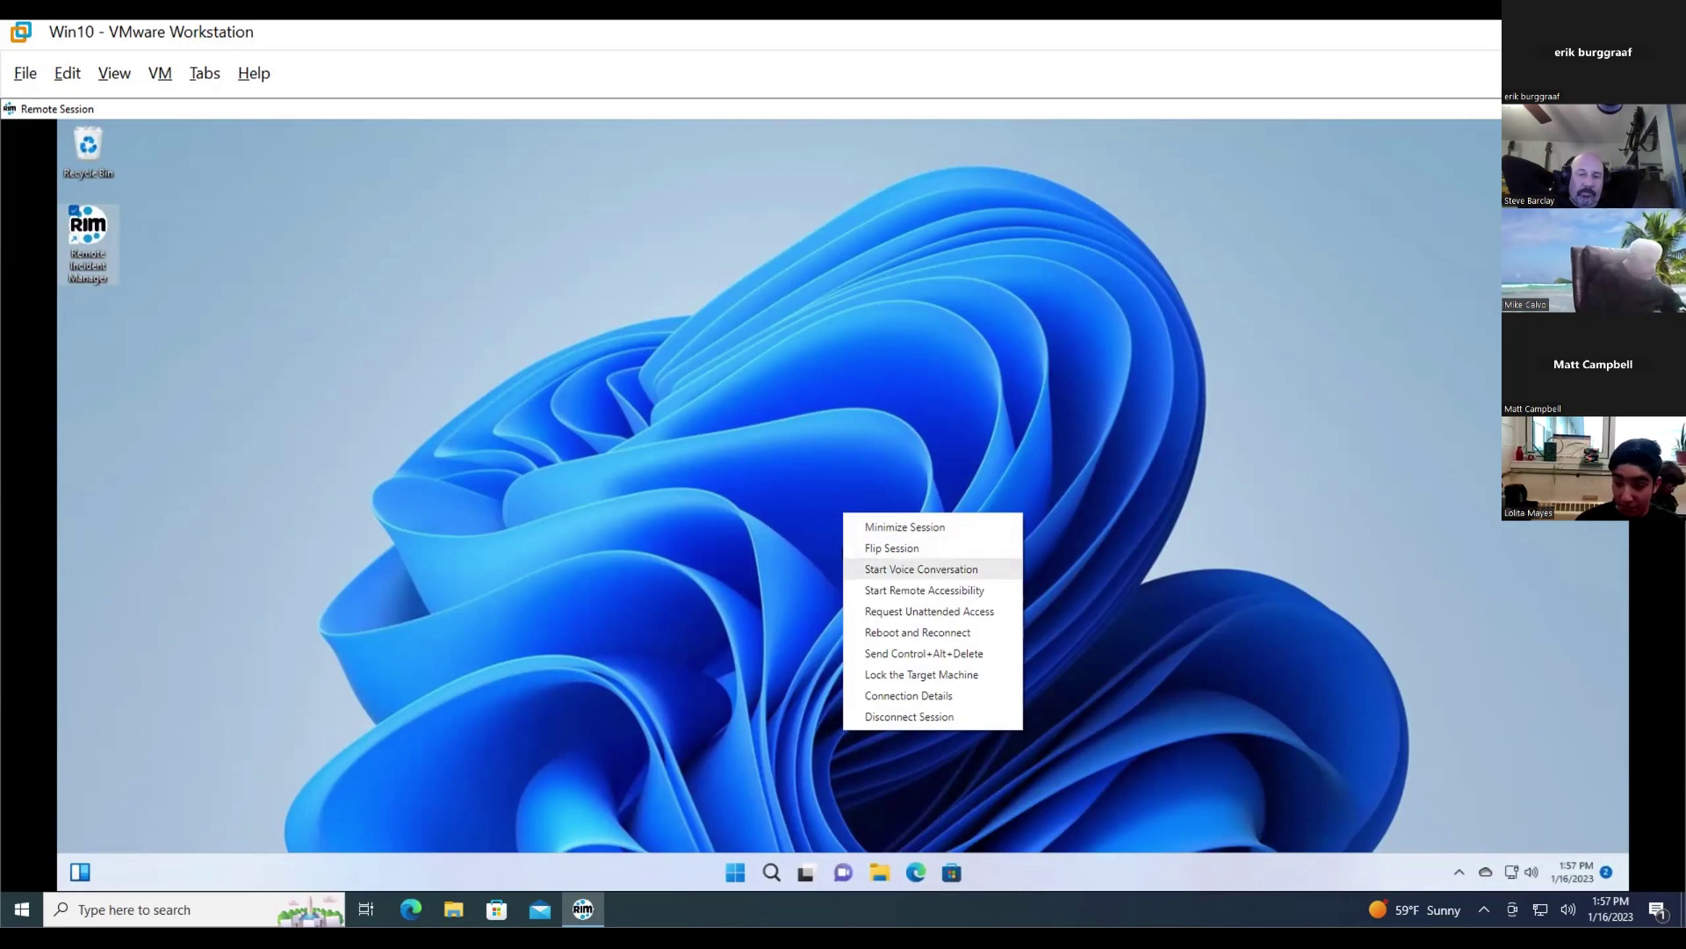
key("Down")
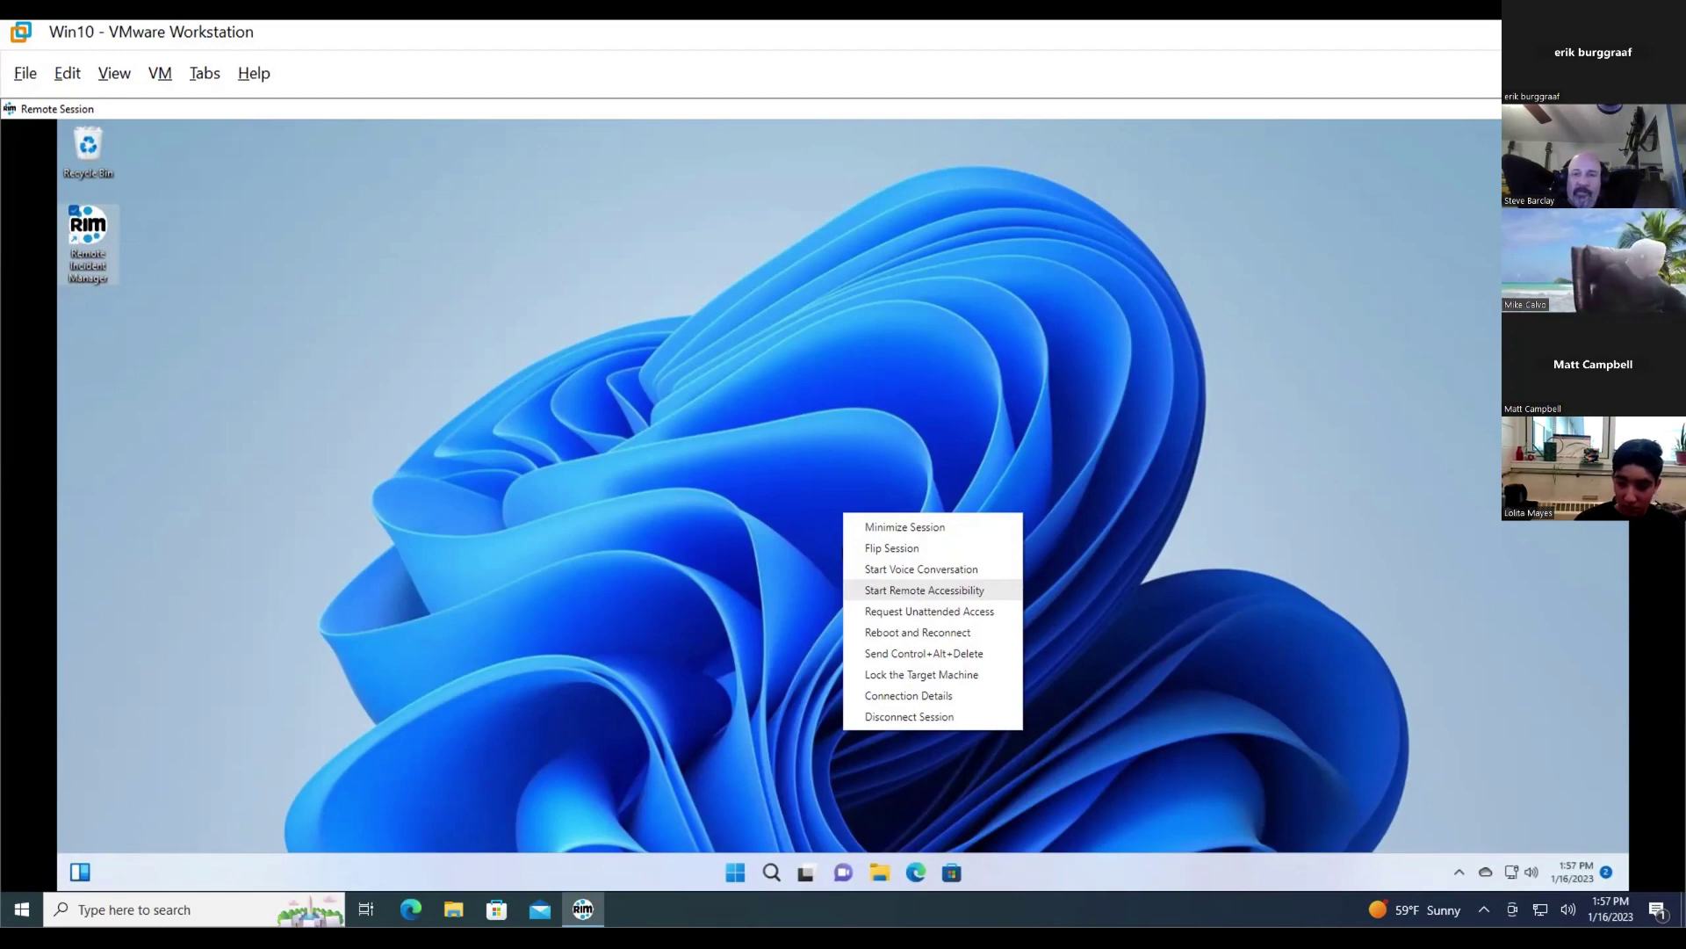
left_click(842, 548)
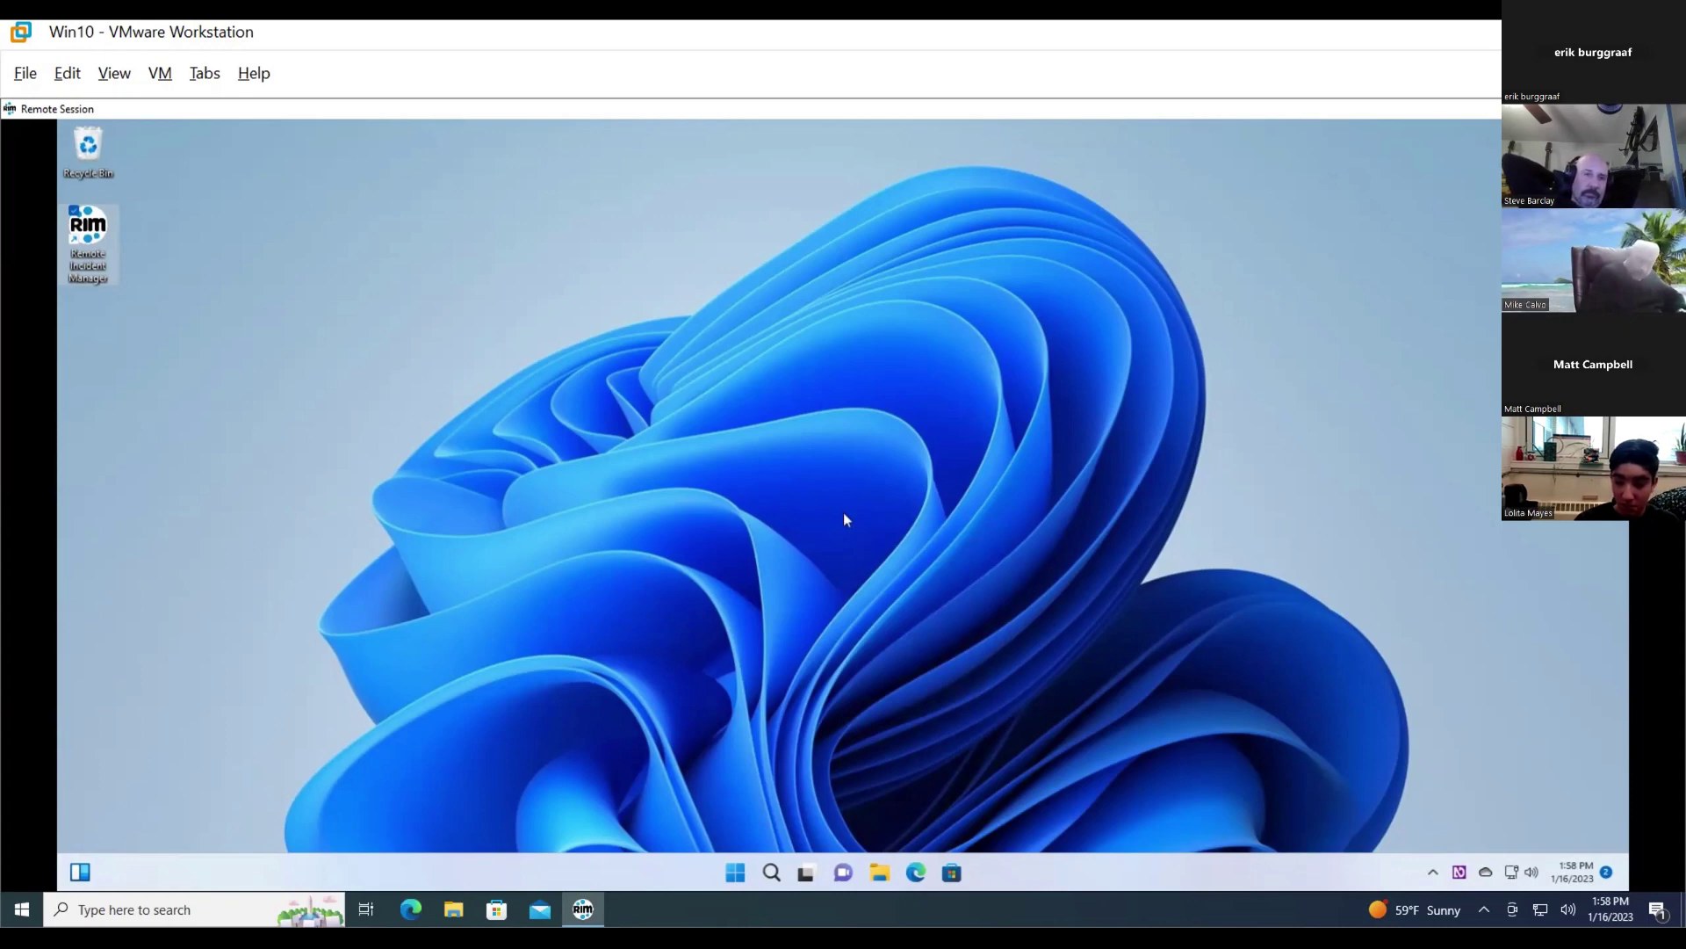
key("super")
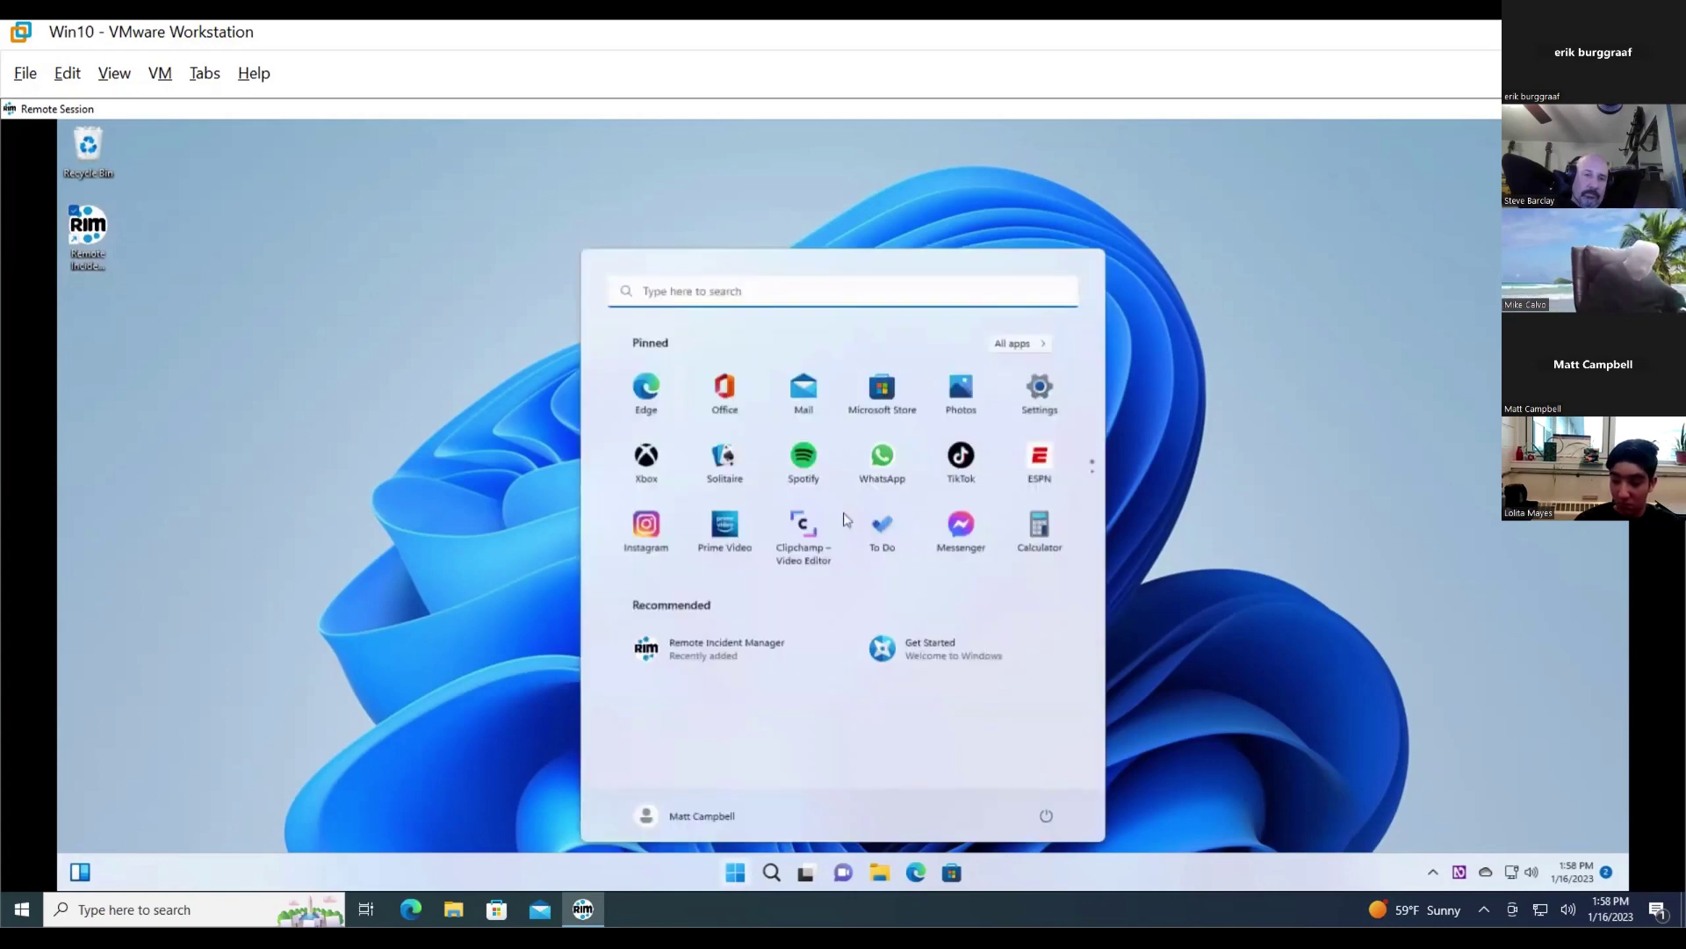
key("Tab")
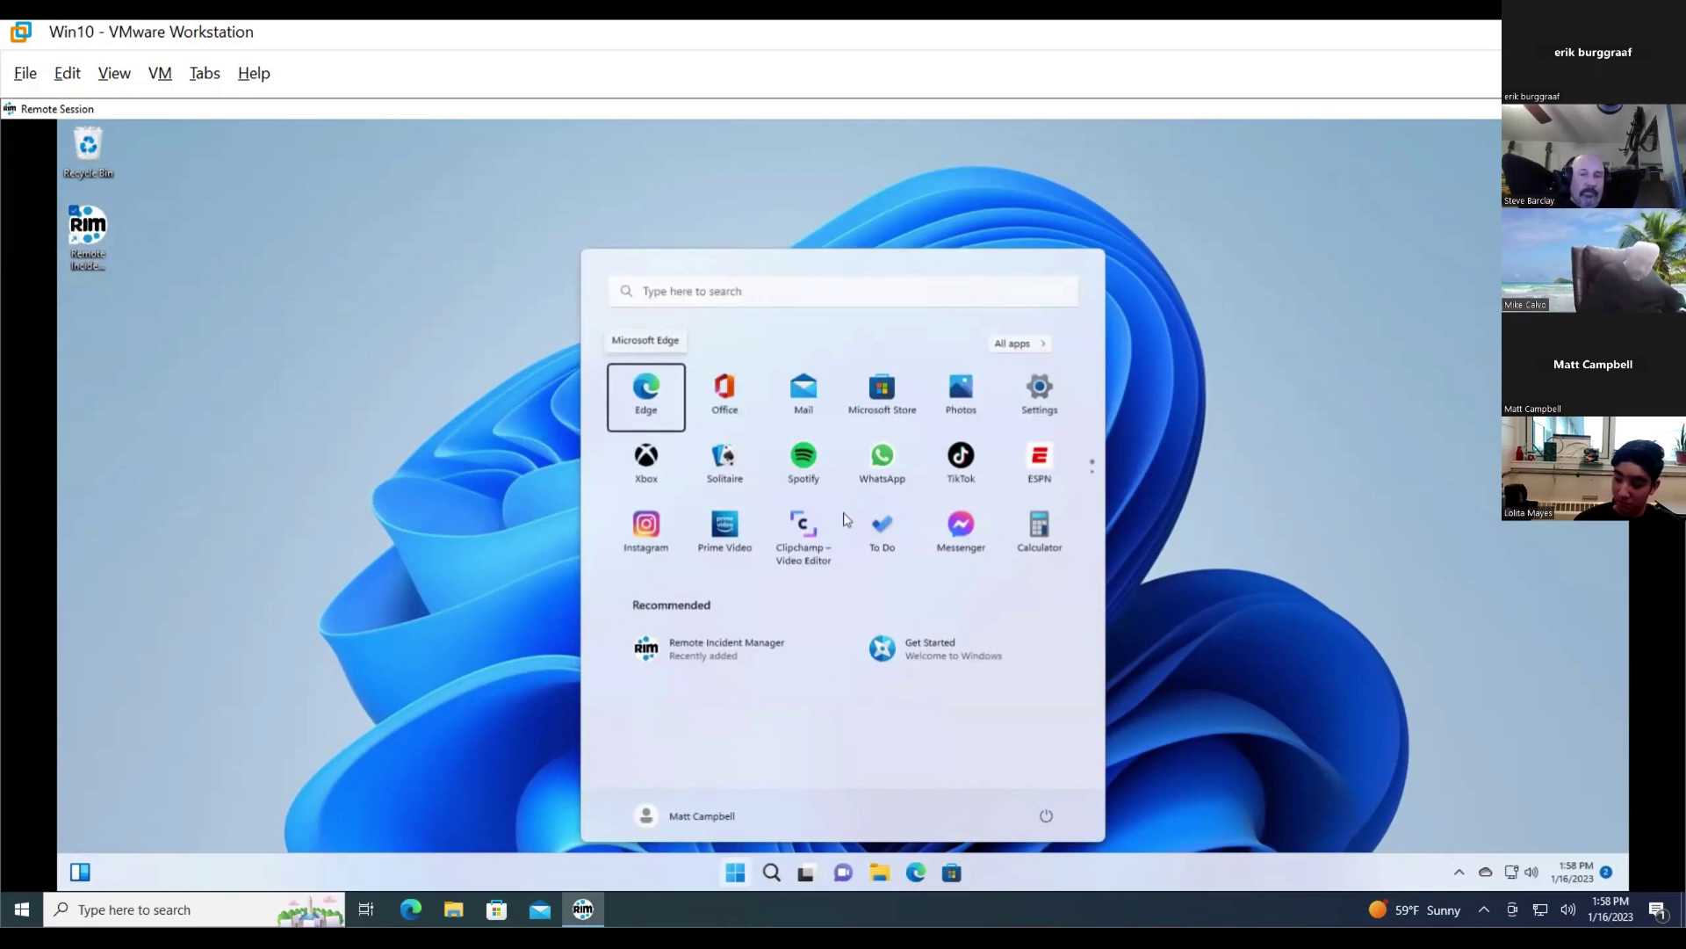
key("Escape")
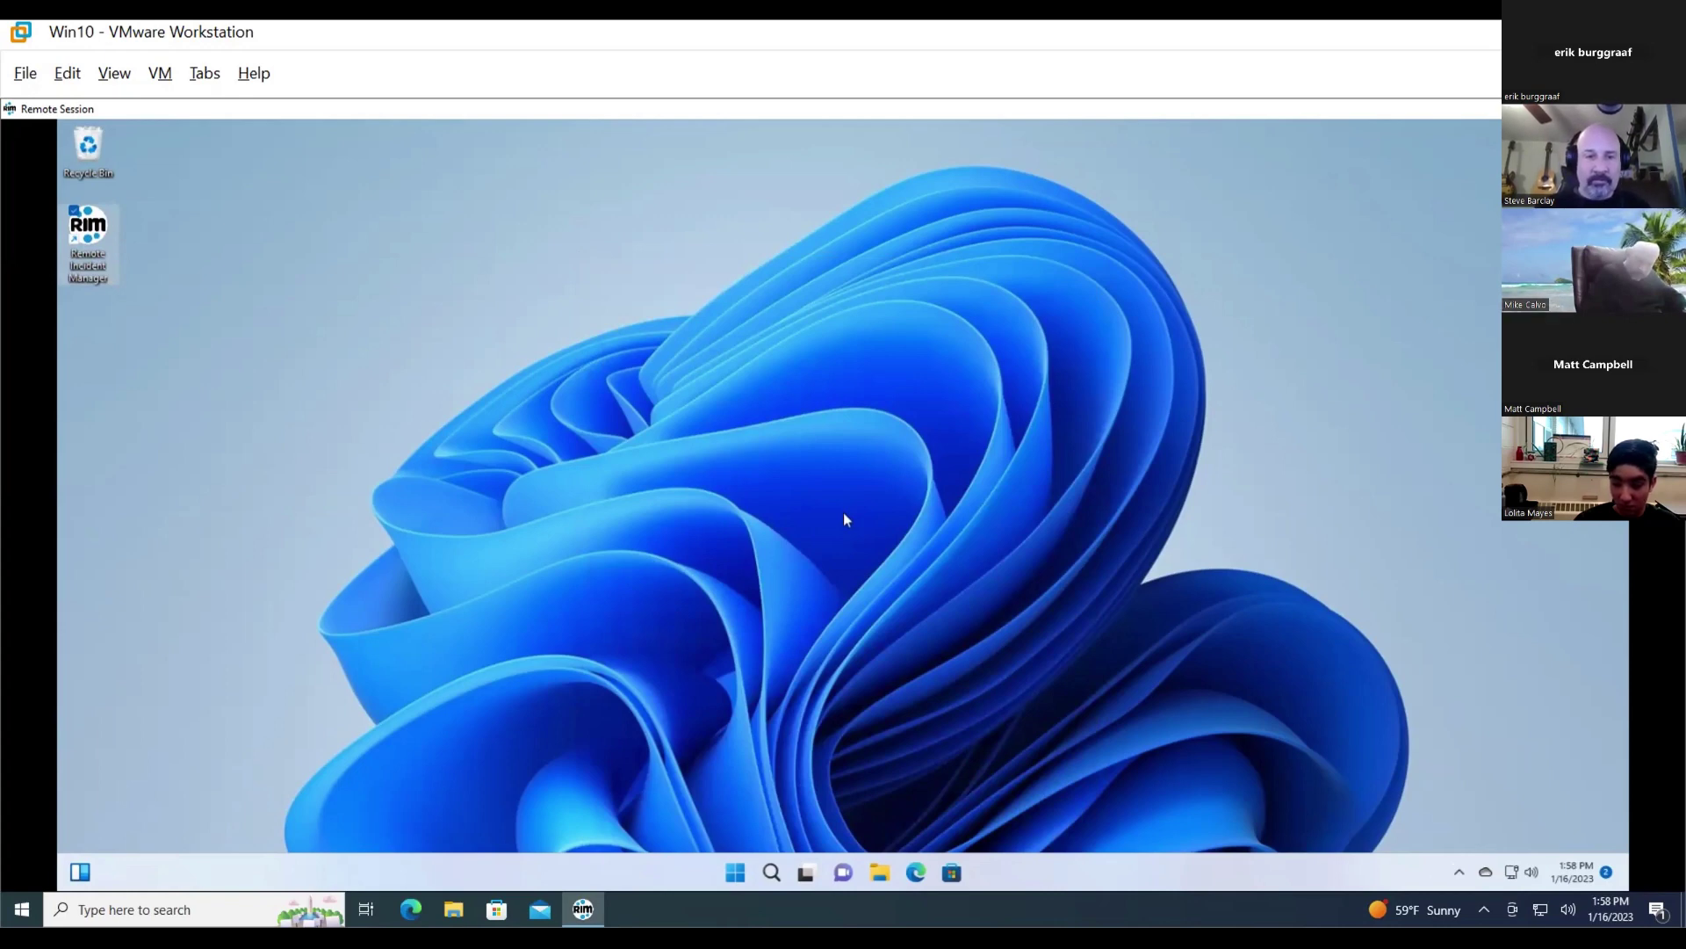
- Minimize the remote session from its context menu, revealing the local Win10 desktop
right_click(844, 518)
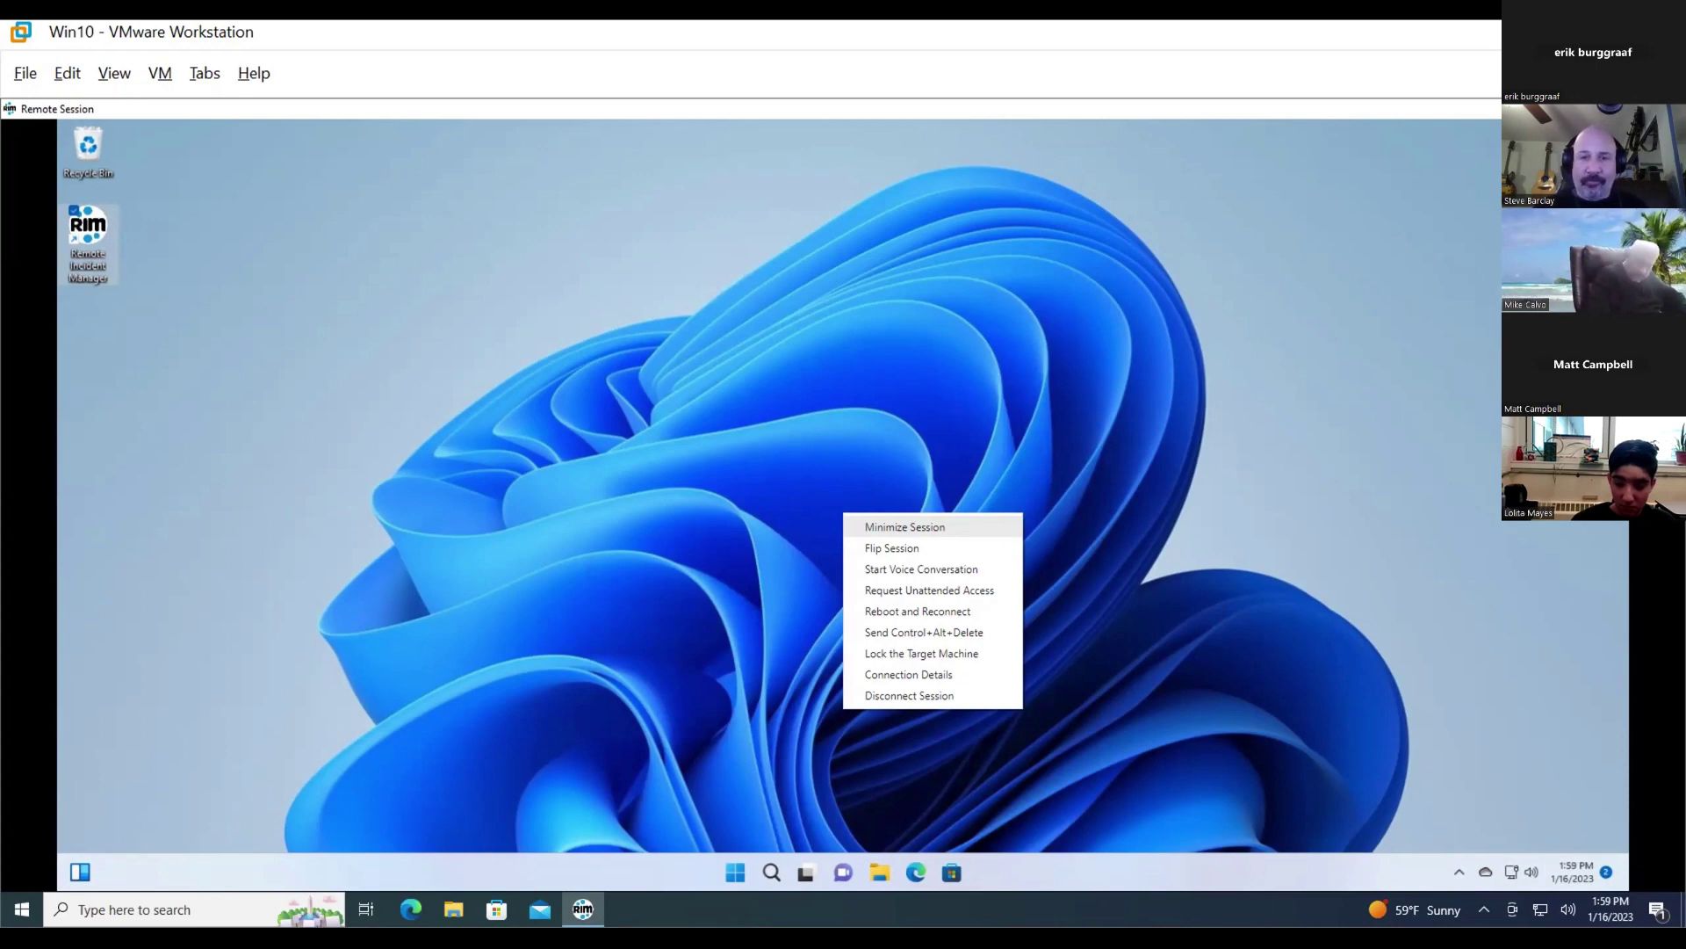
key("Return")
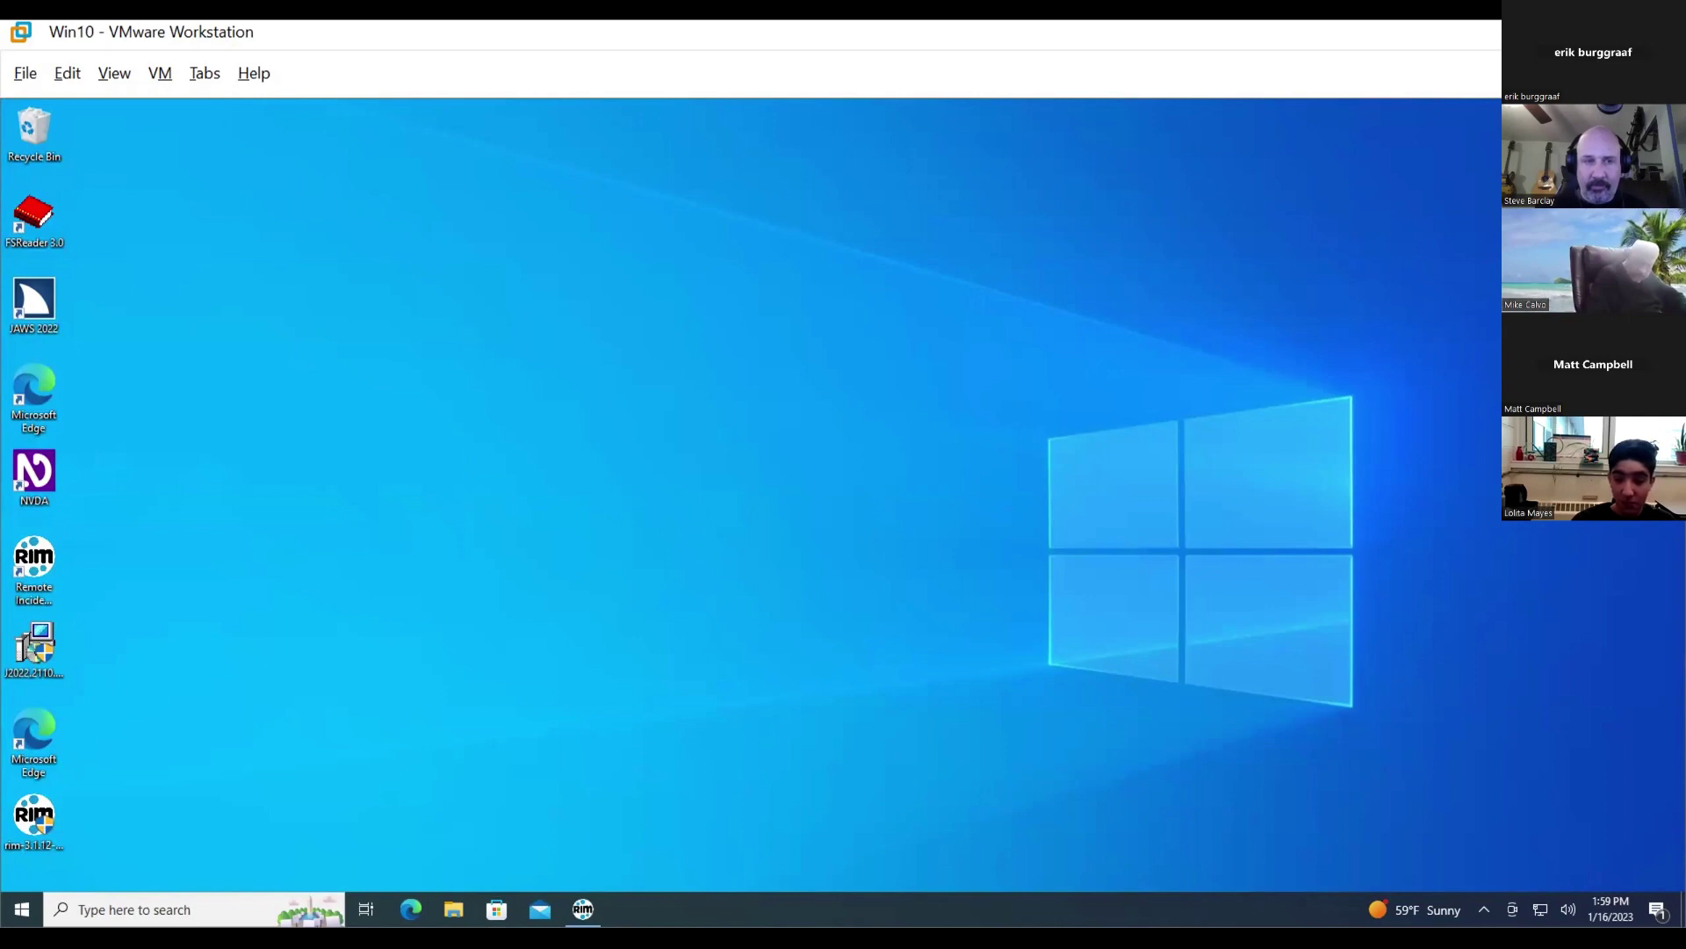
- Select the rim-3.1.12-setup installer on the local desktop for copying
left_click(35, 817)
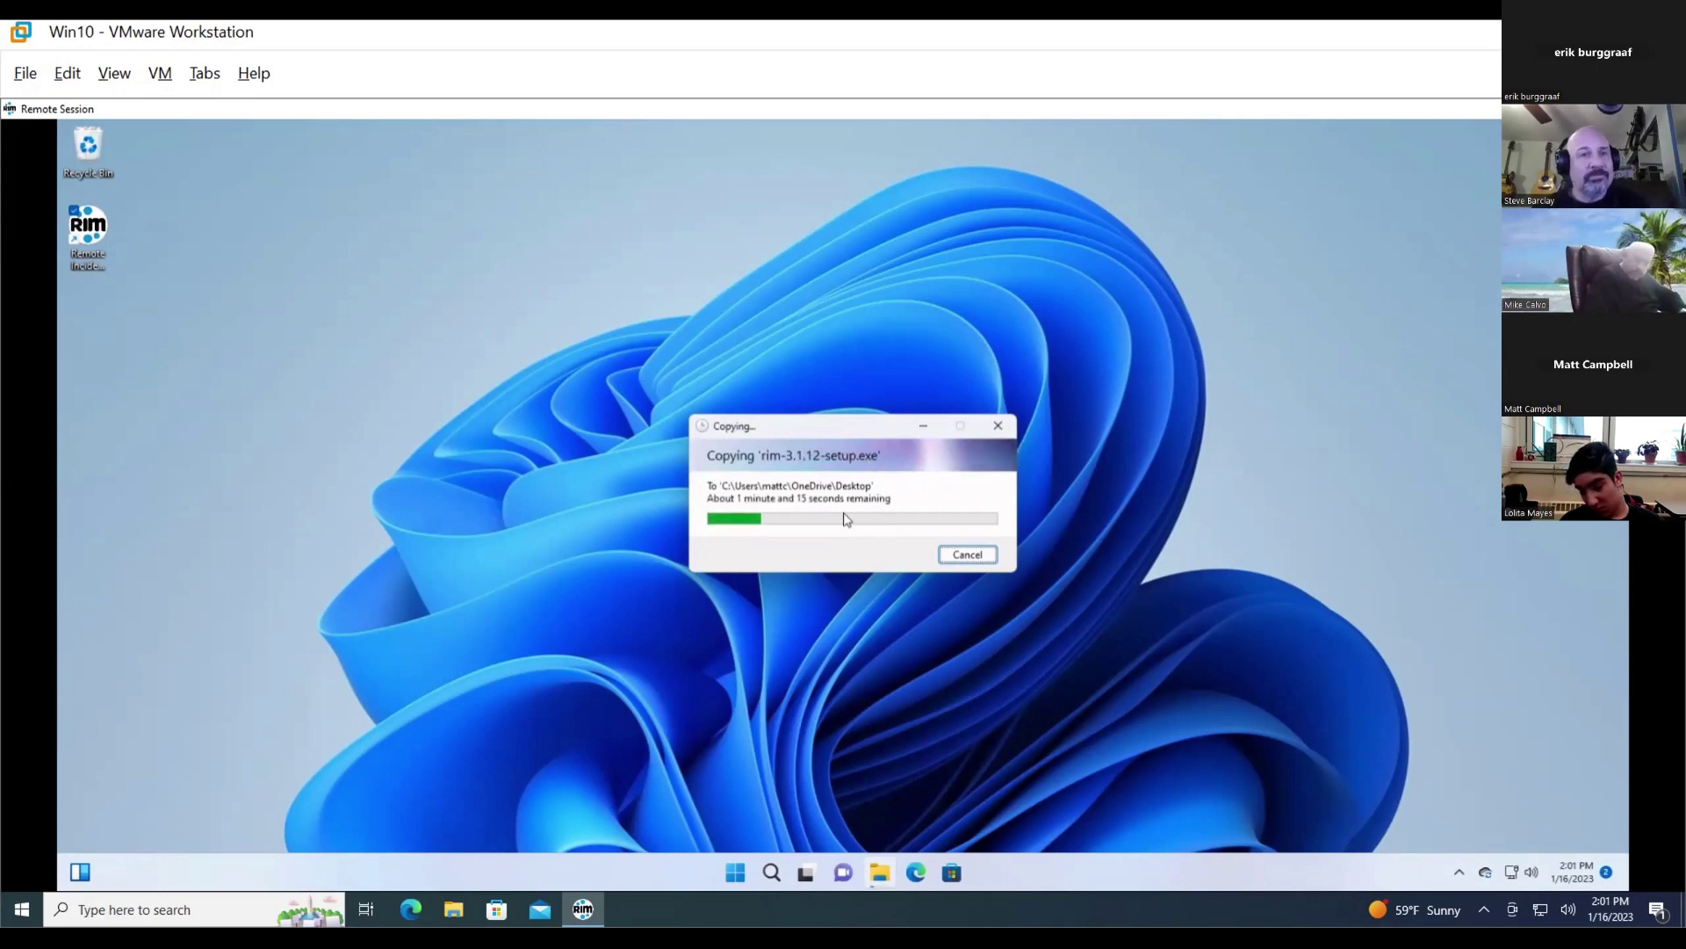
- Cancel the rim-3.1.12-setup.exe transfer in the Copying dialog
key("Escape")
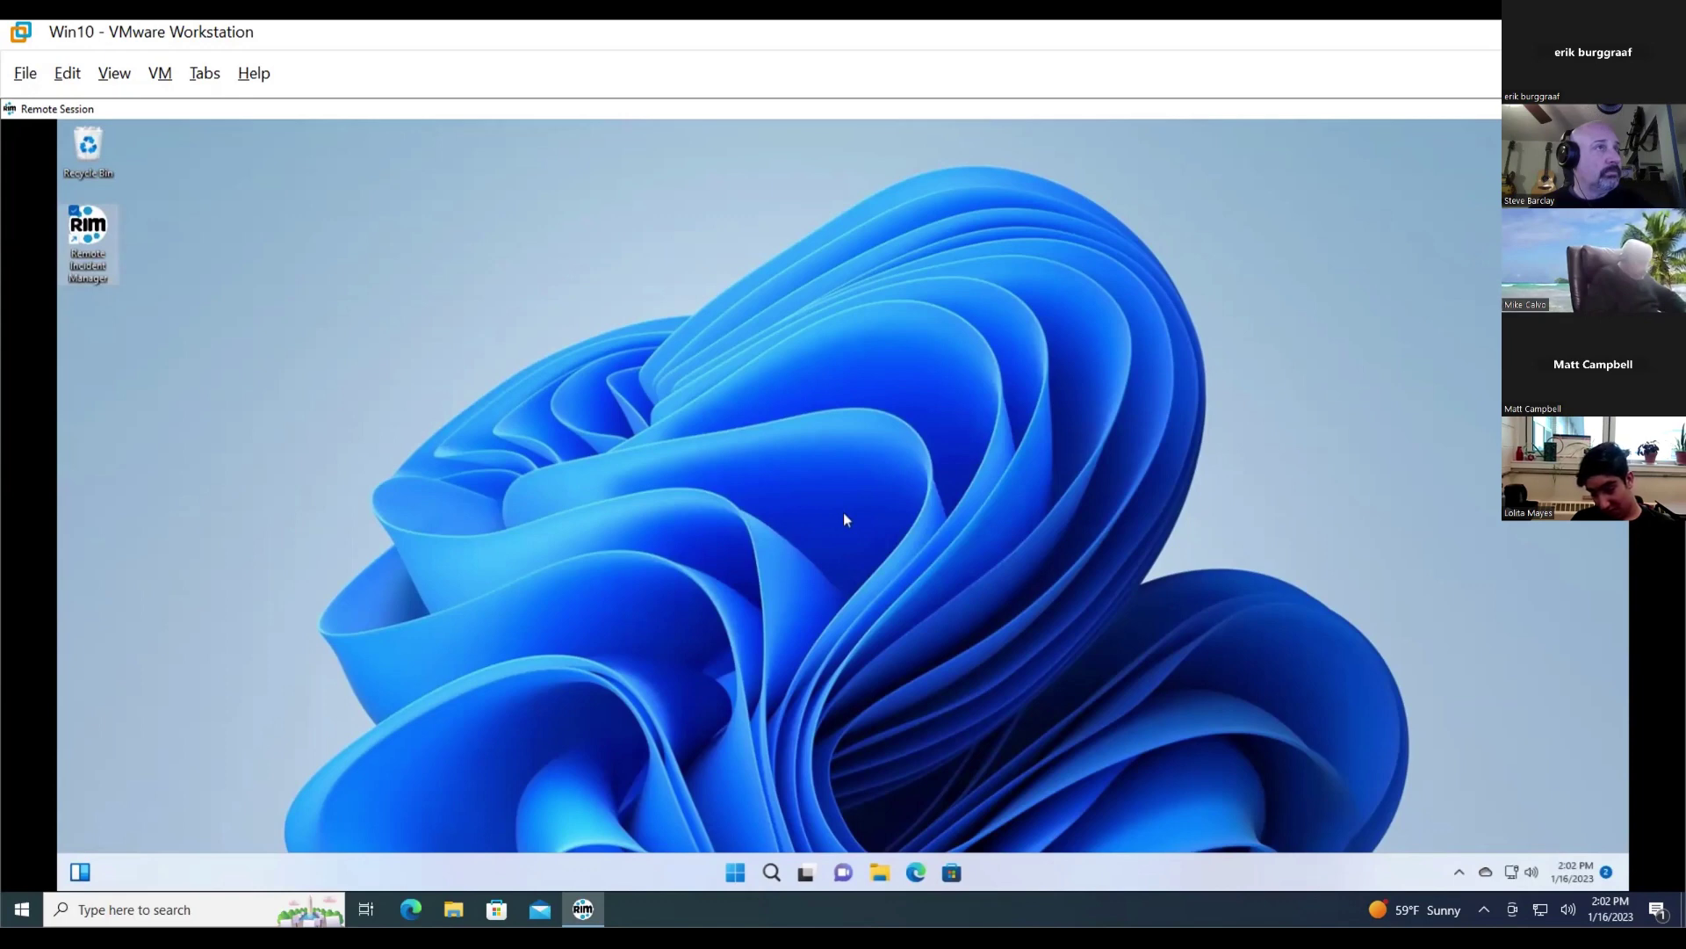
- Open the session actions context menu over the remote Win11 desktop
right_click(845, 518)
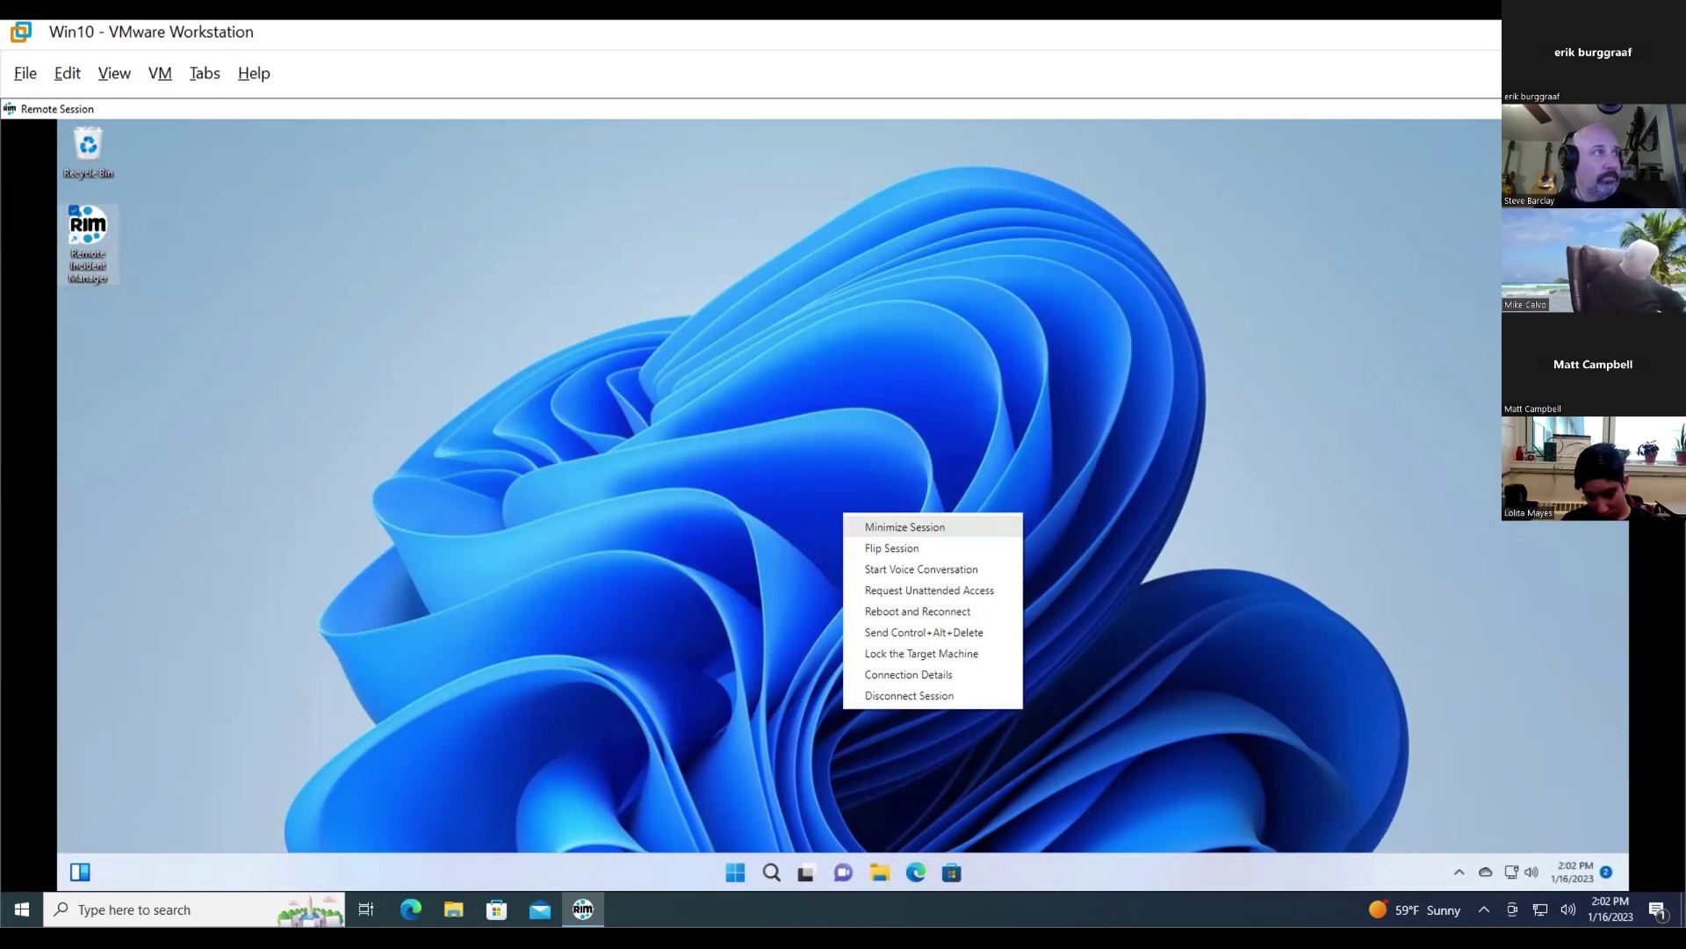
- Move down the session actions menu to the Connection Details entry
key("Down")
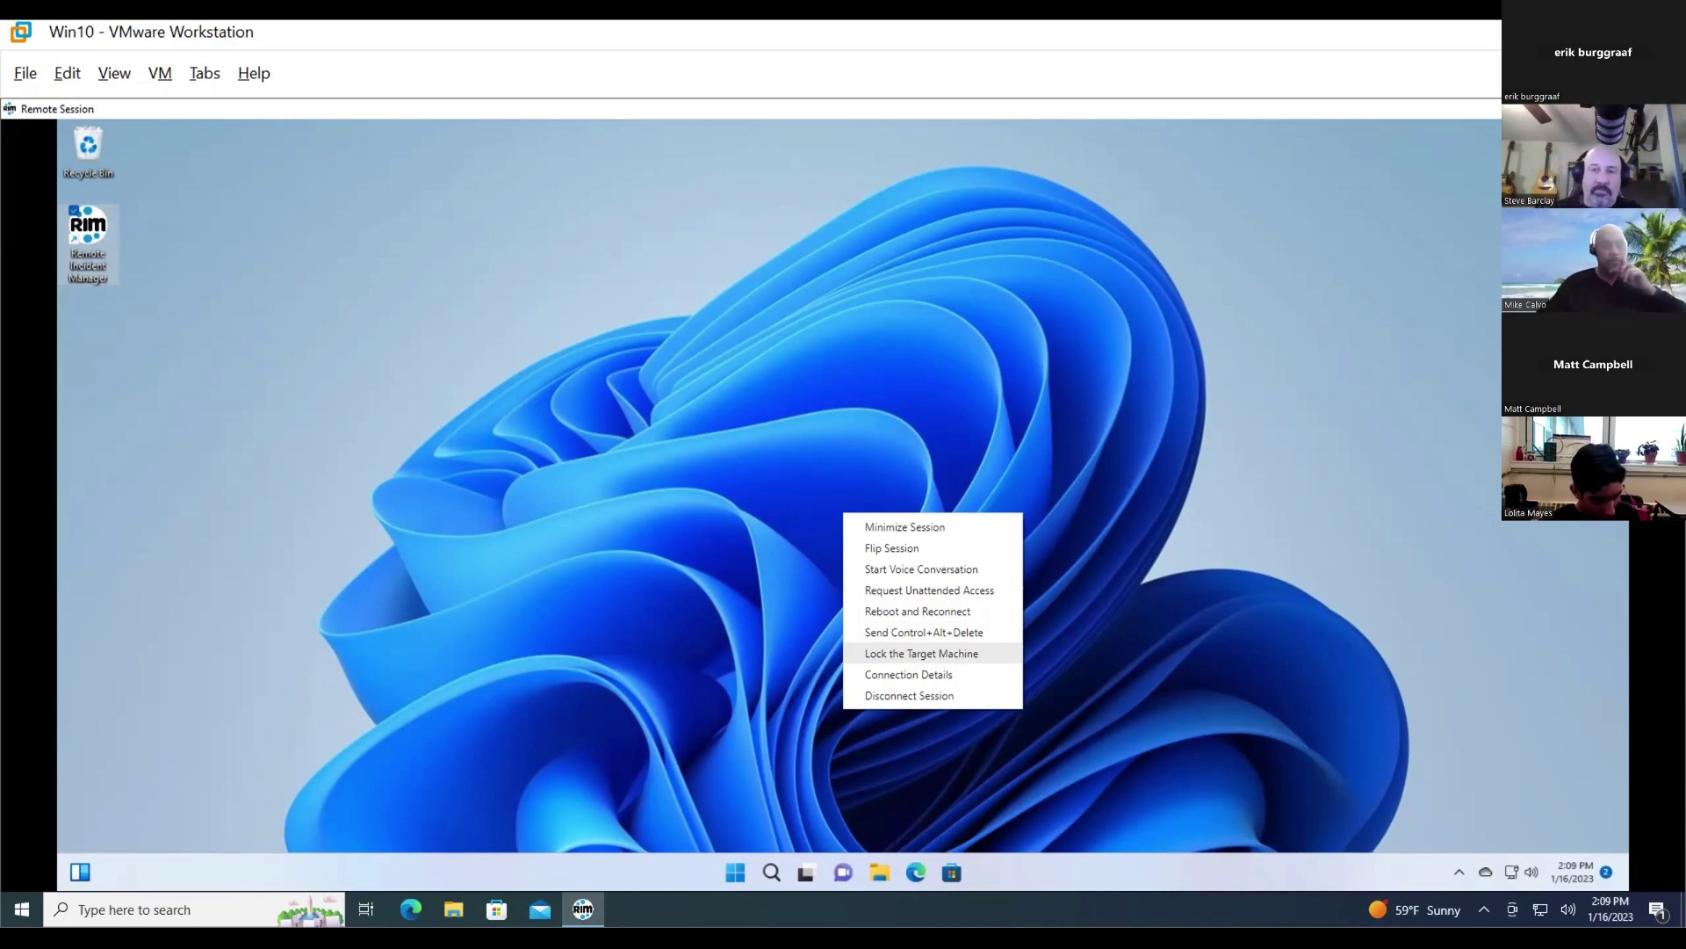
key("Down")
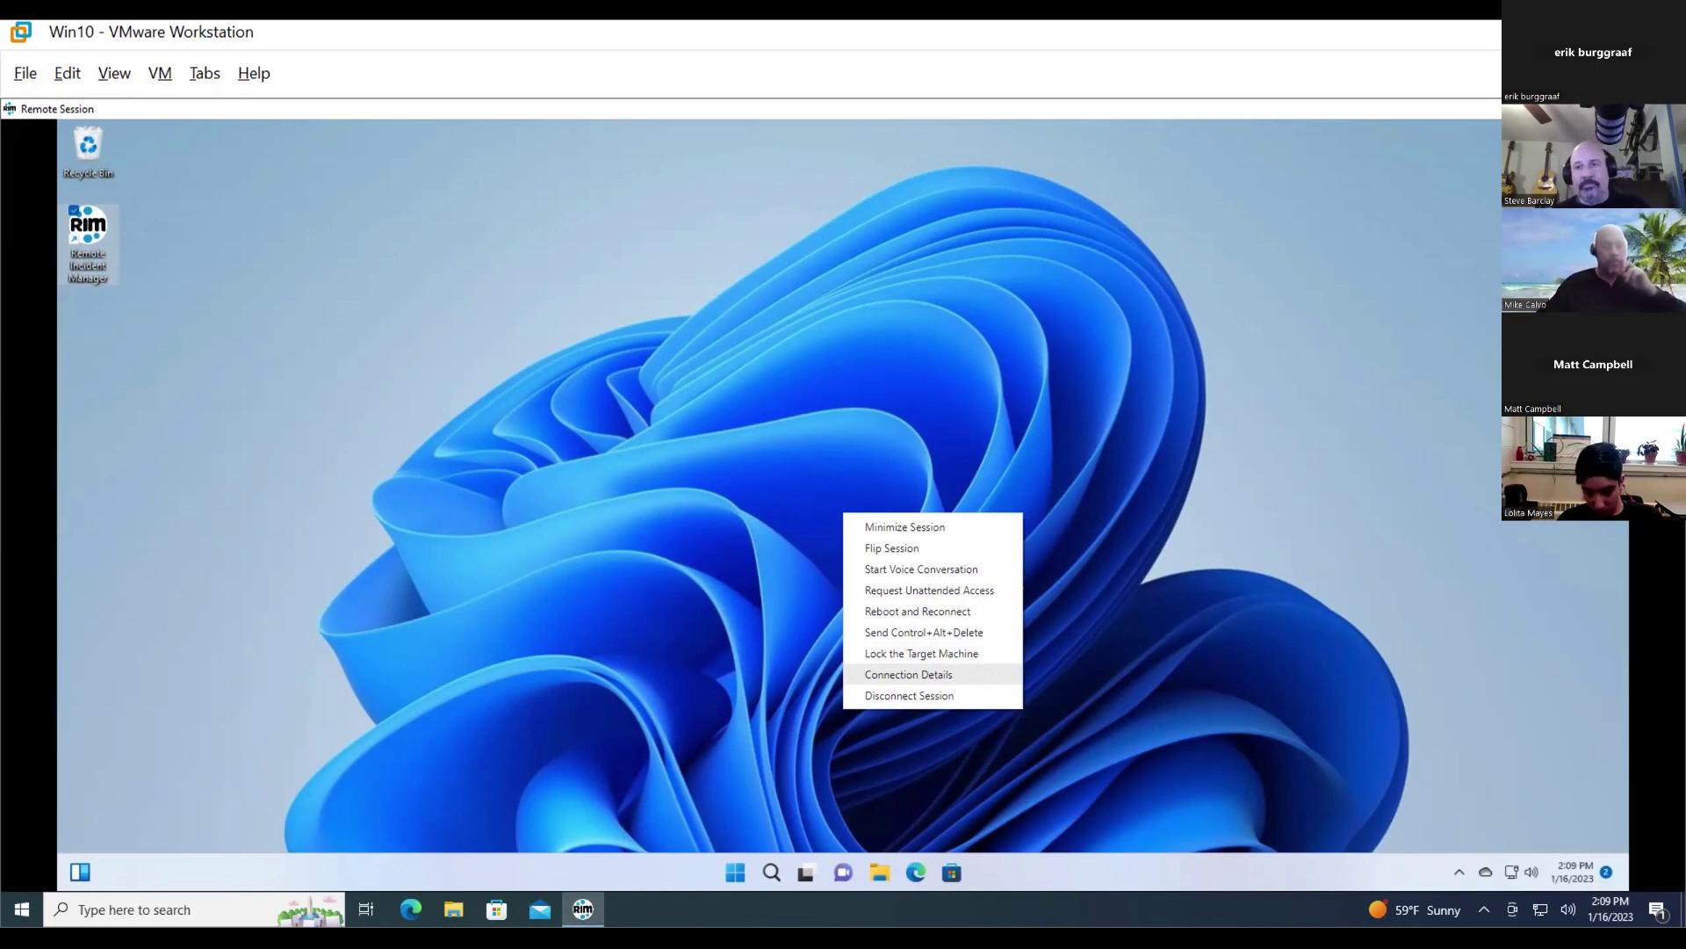
- Open Connection Details to review the controller's ping time, data transferred and addresses
key("Escape")
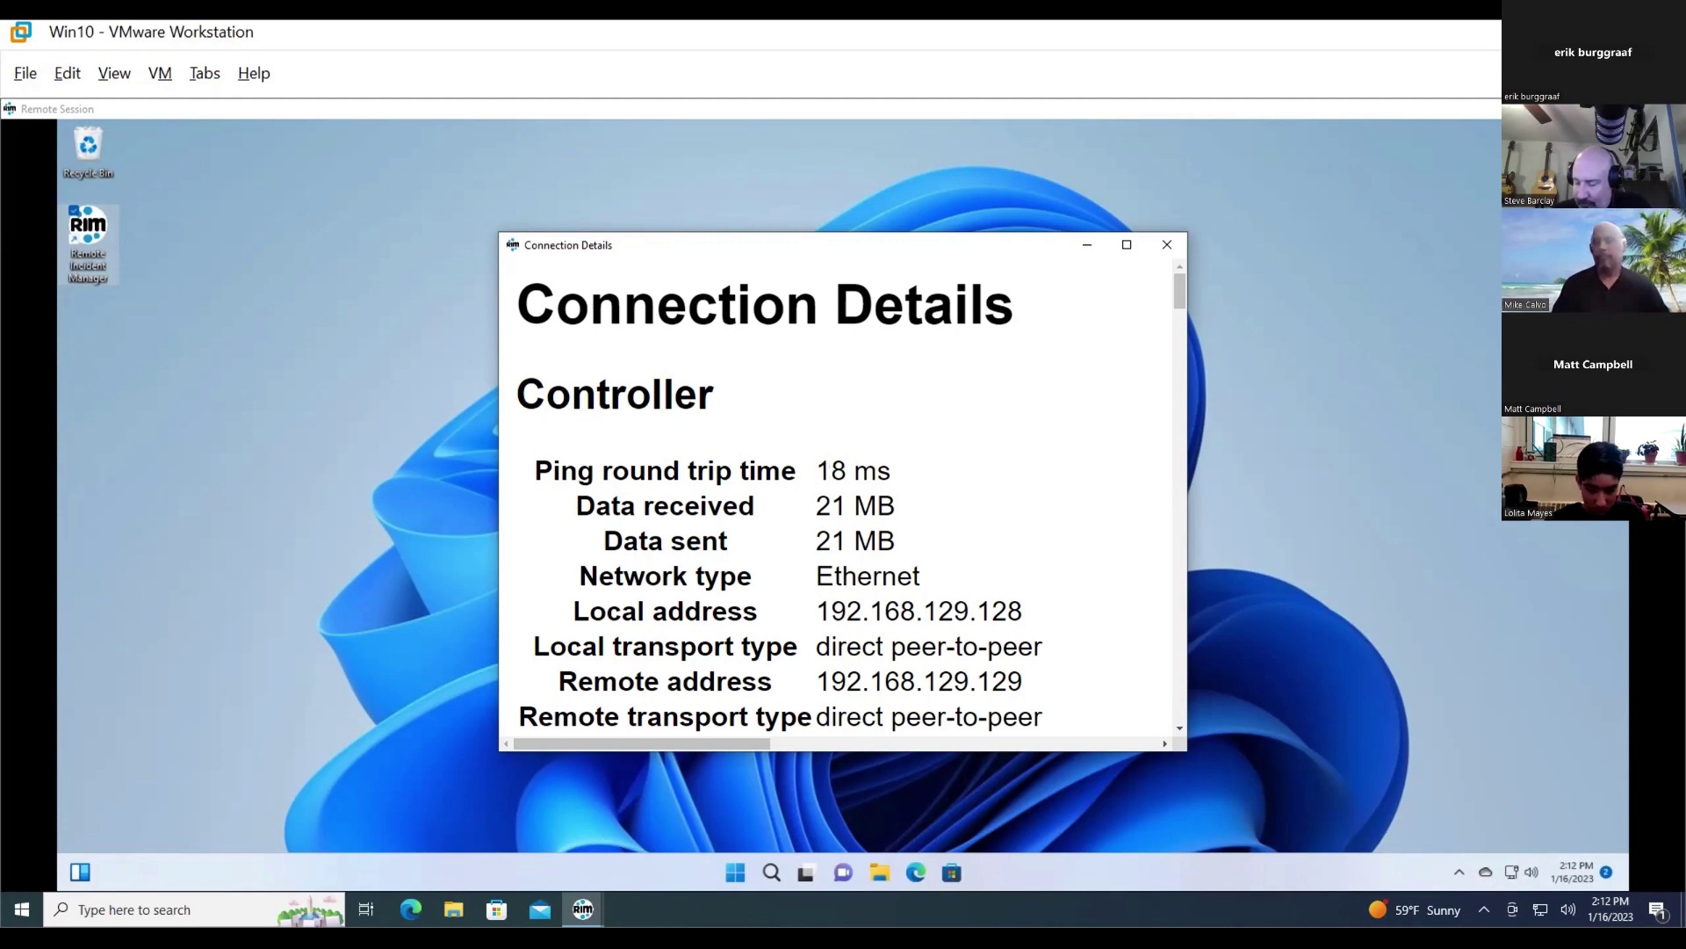
- Scroll through the Win11 Connection Details (Windows 10.0.22621, 4 GB RAM, running processes) to Installed packages
scroll(839, 492, "down", 3)
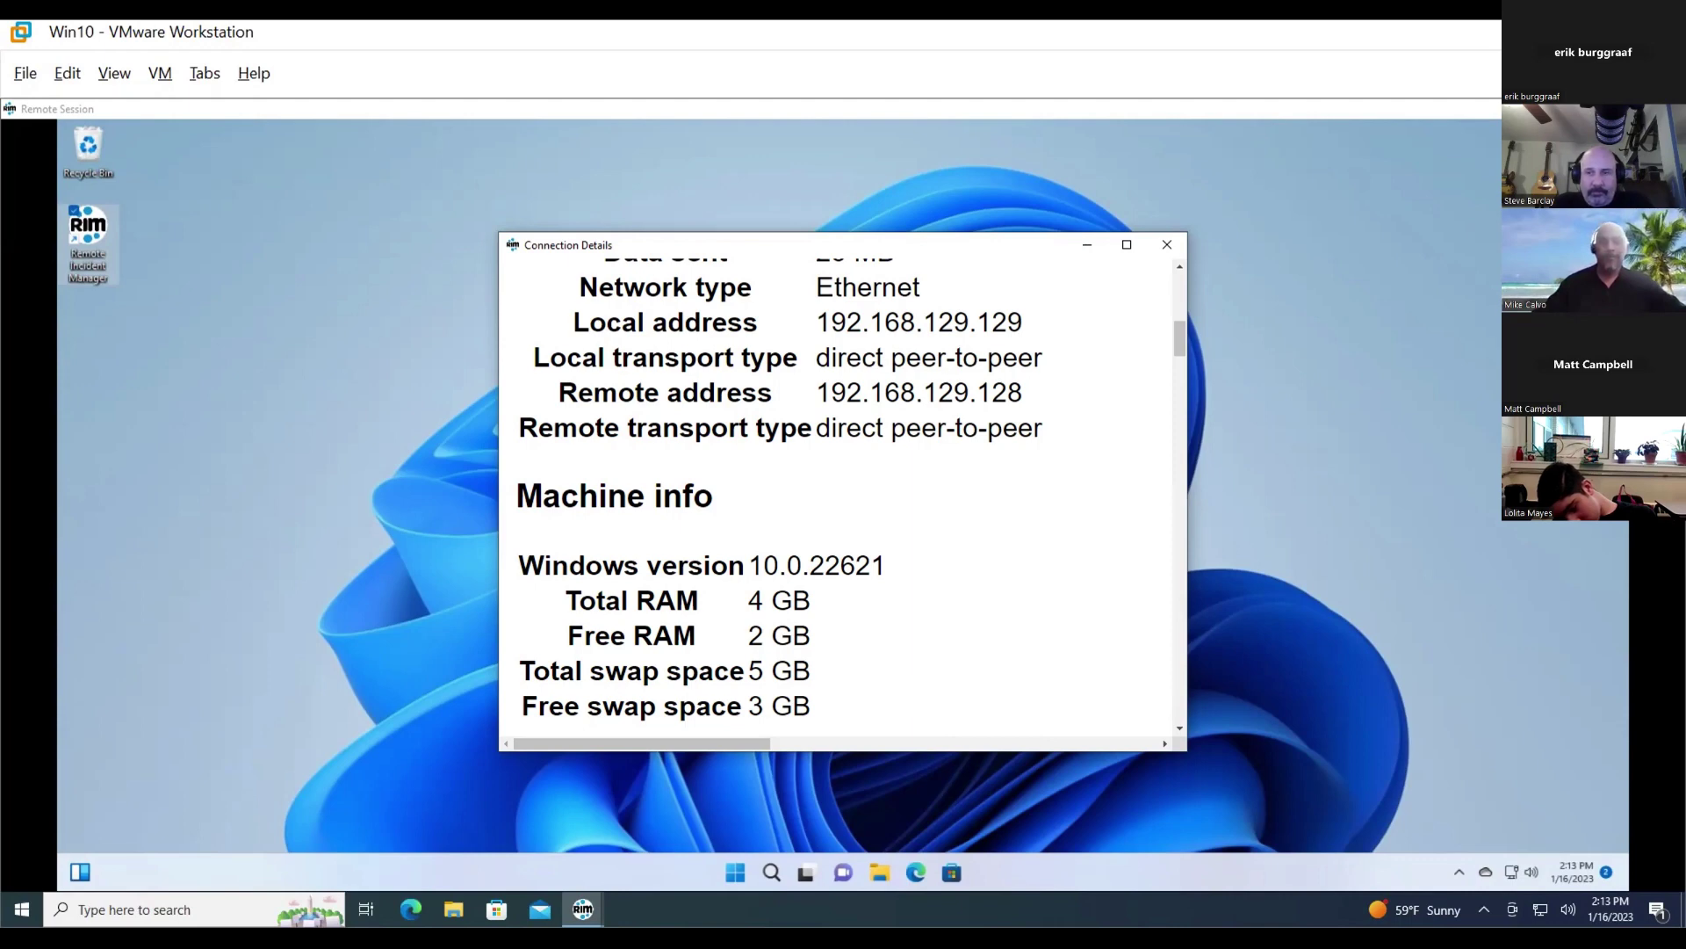
scroll(841, 492, "down", 3)
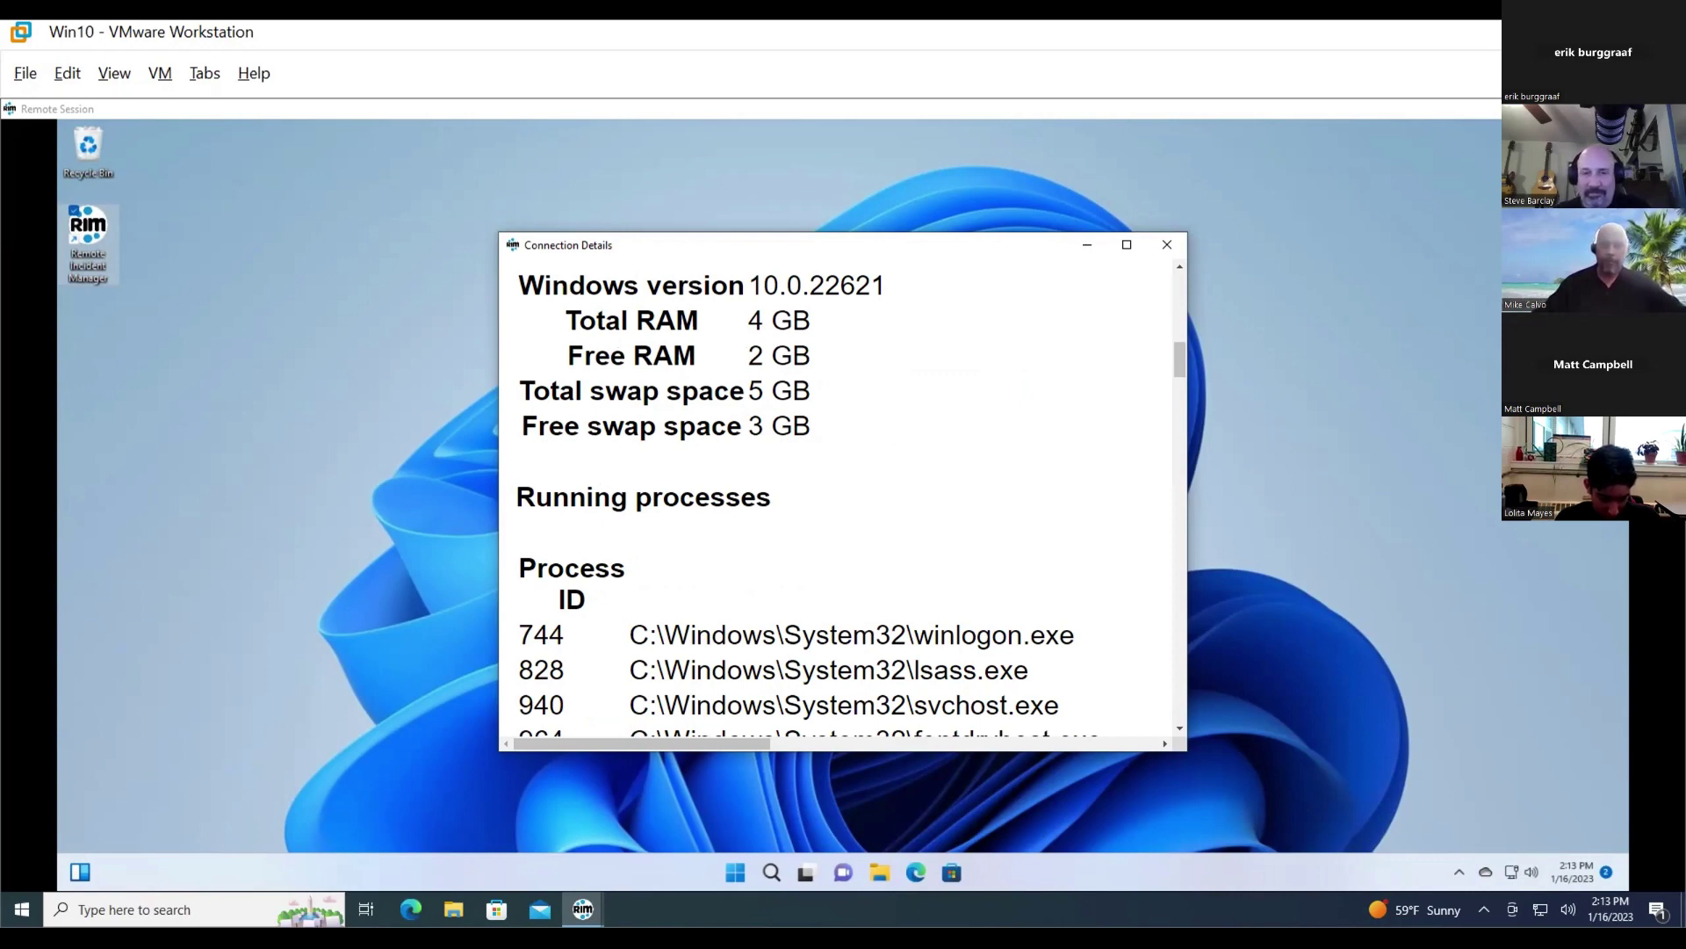
scroll(839, 501, "down", 10)
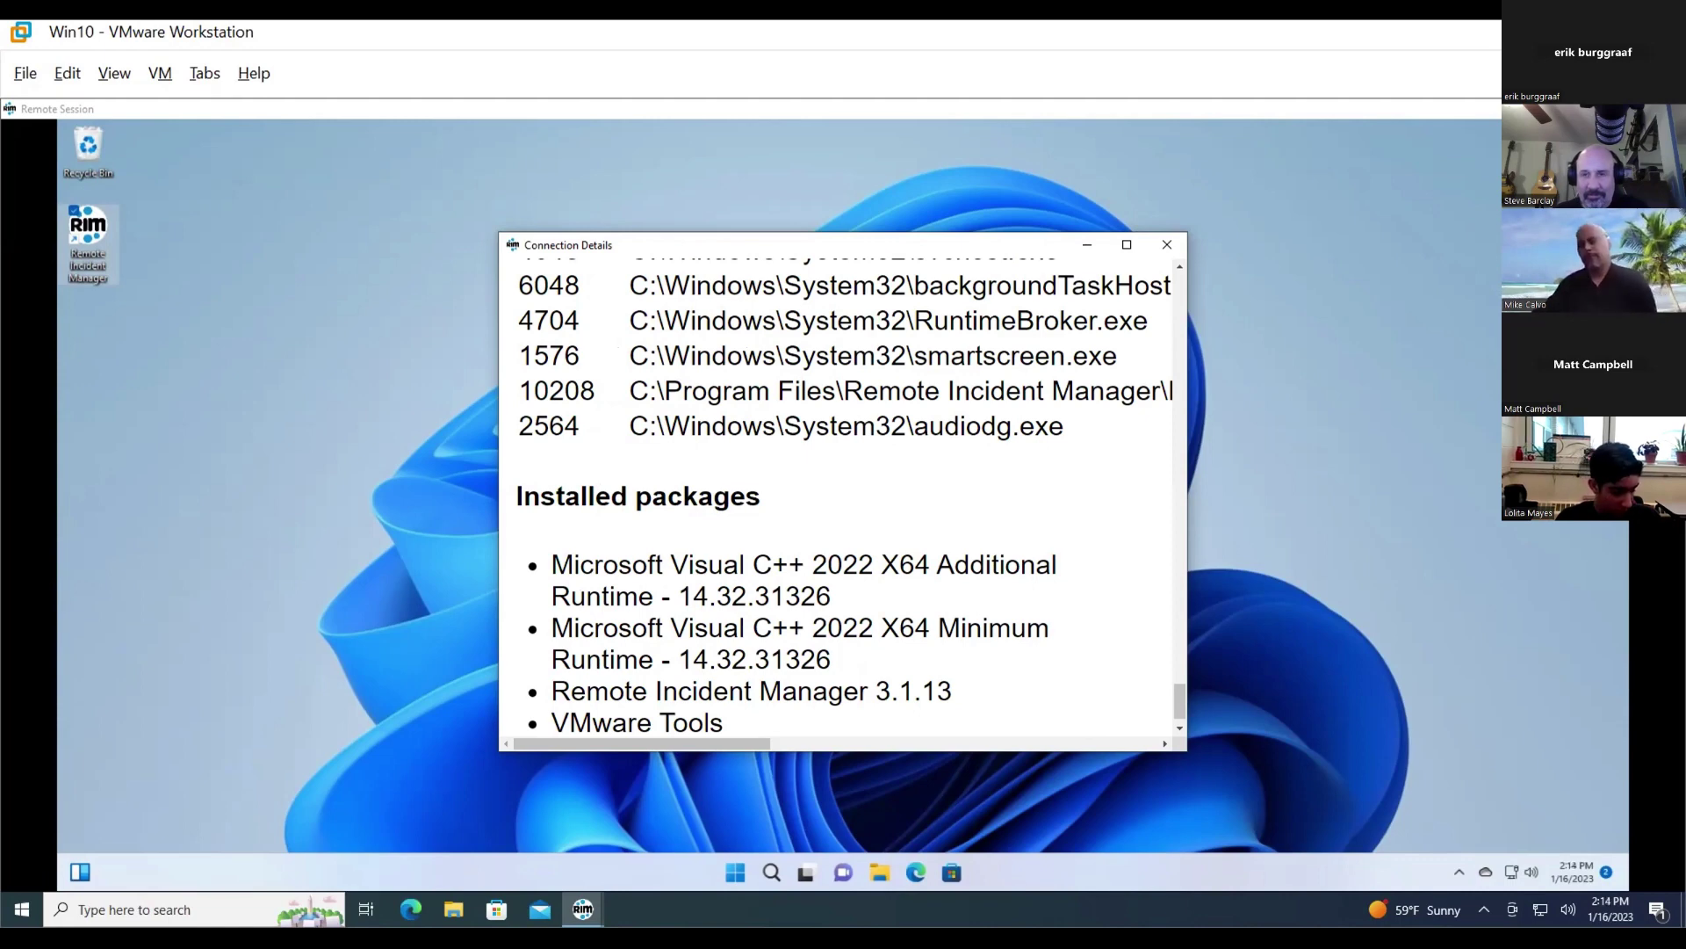
- Close the Connection Details window and end the Win11 remote session with Disconnect Session
key("alt+F4")
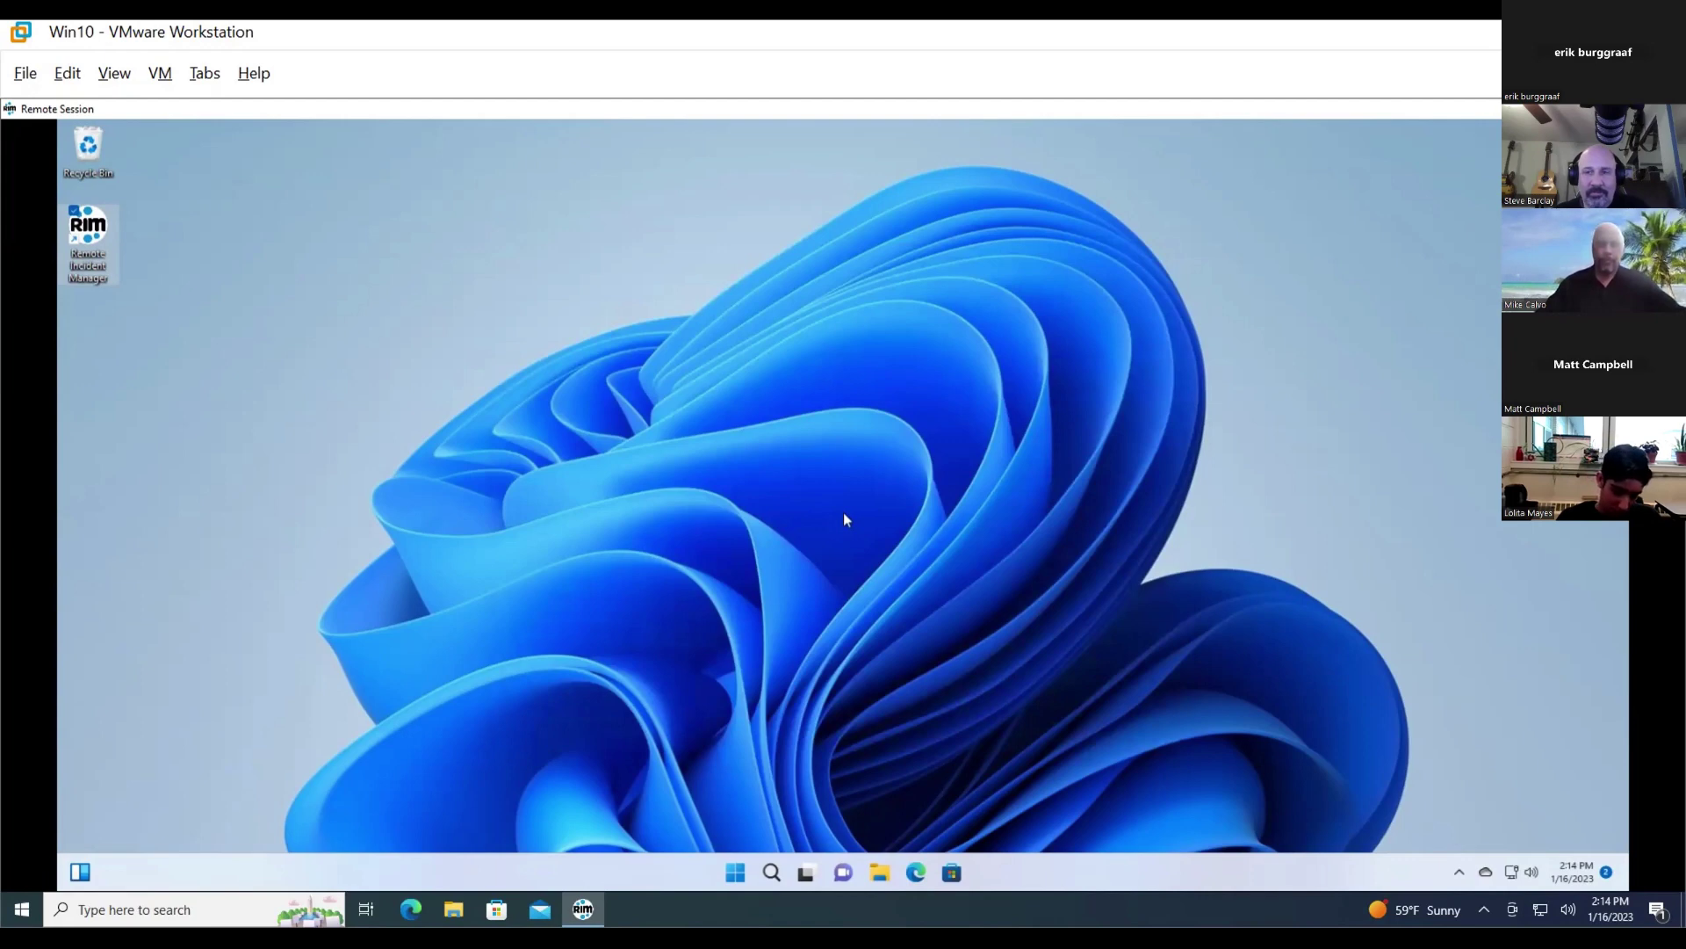
right_click(844, 514)
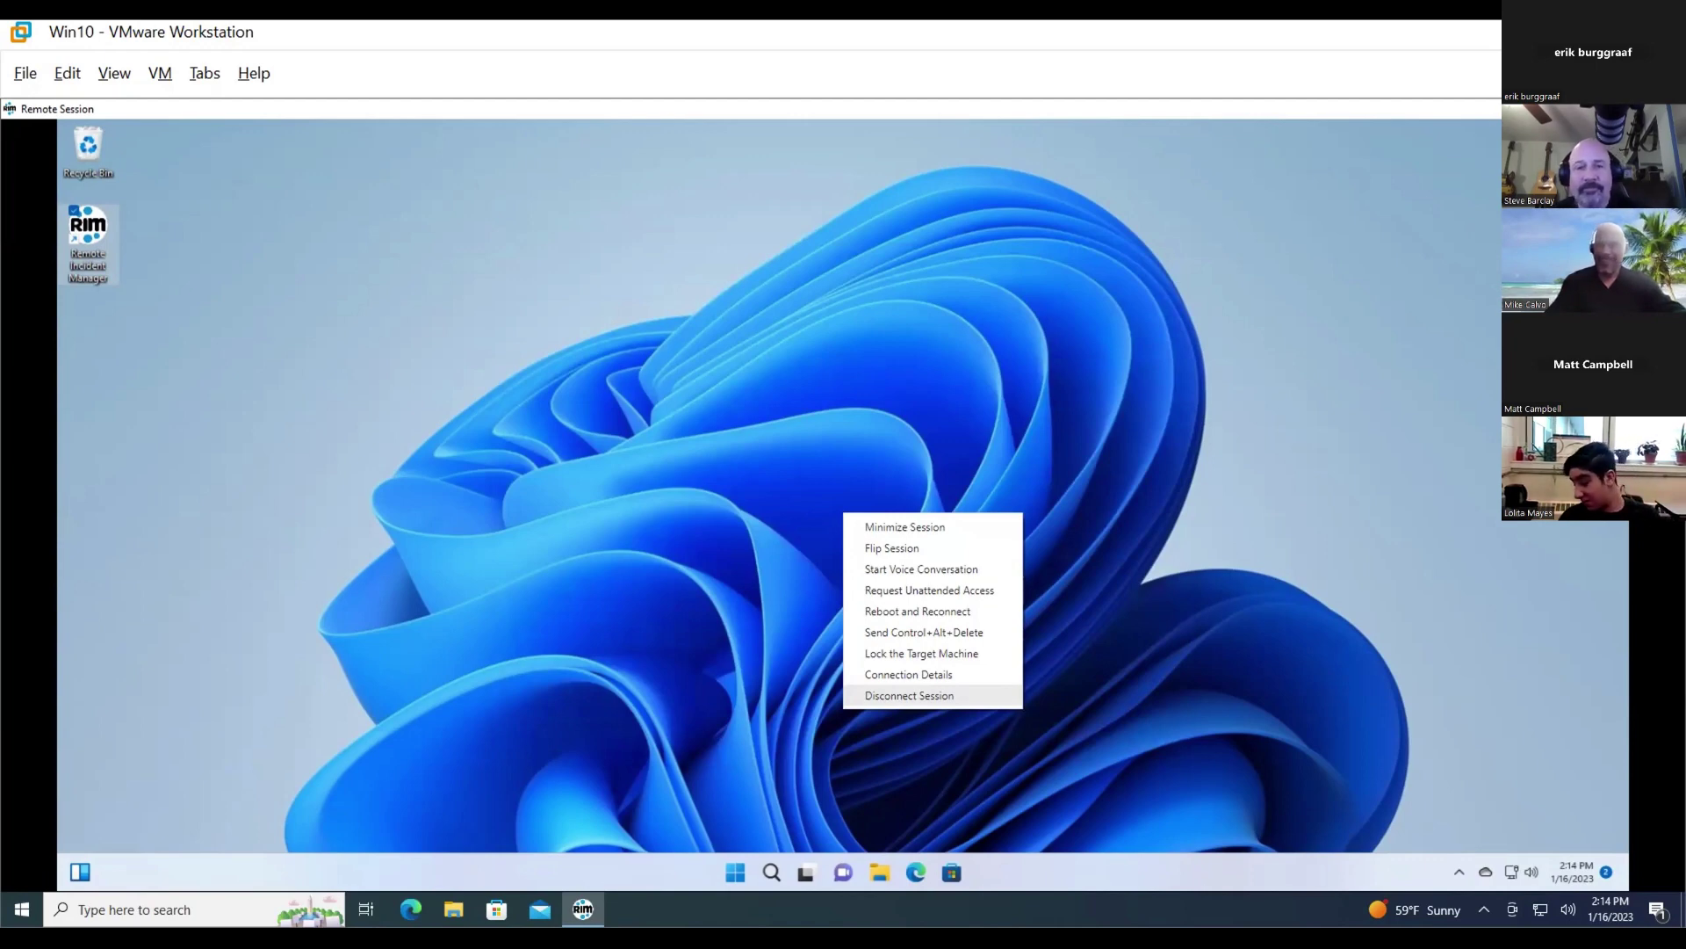
key("Return")
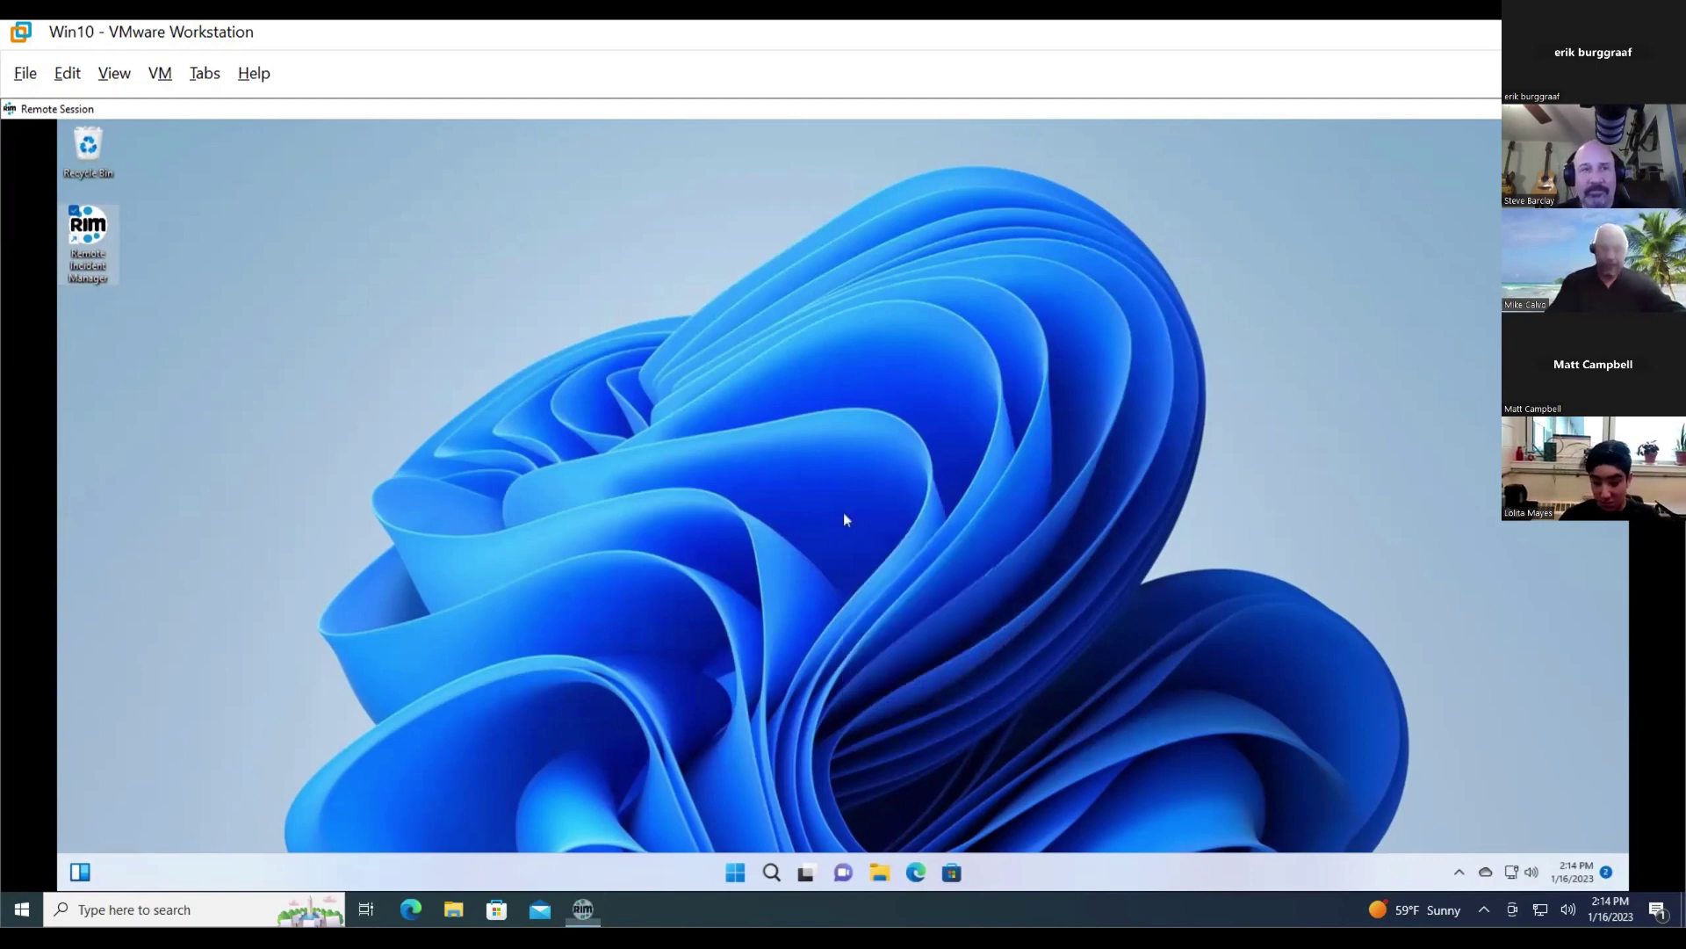